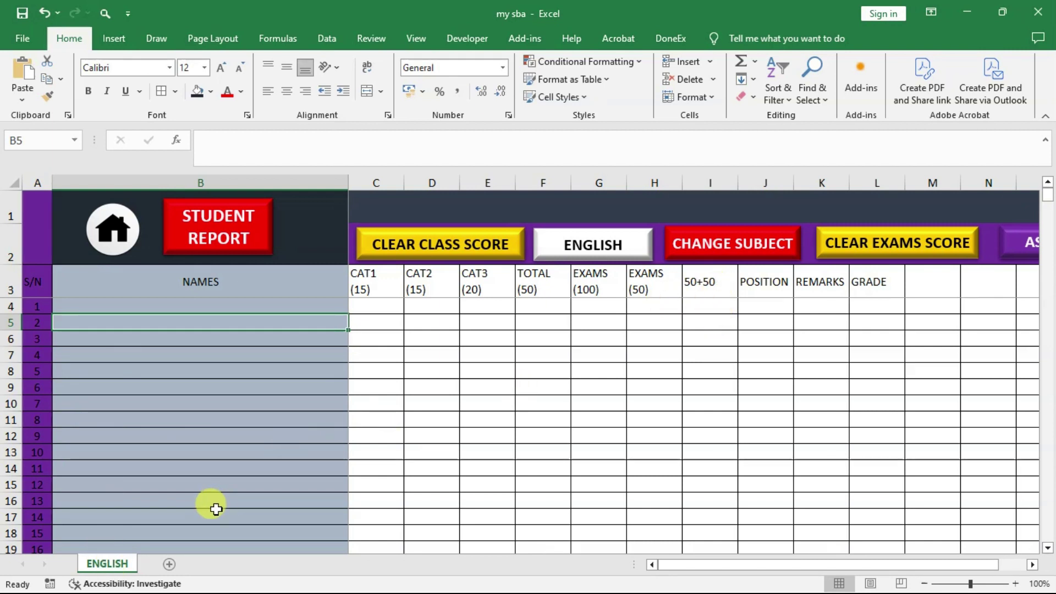
# - Create a copy of the ENGLISH sheet in the same workbook and move the copy after the original
pyautogui.rightClick(113, 563)
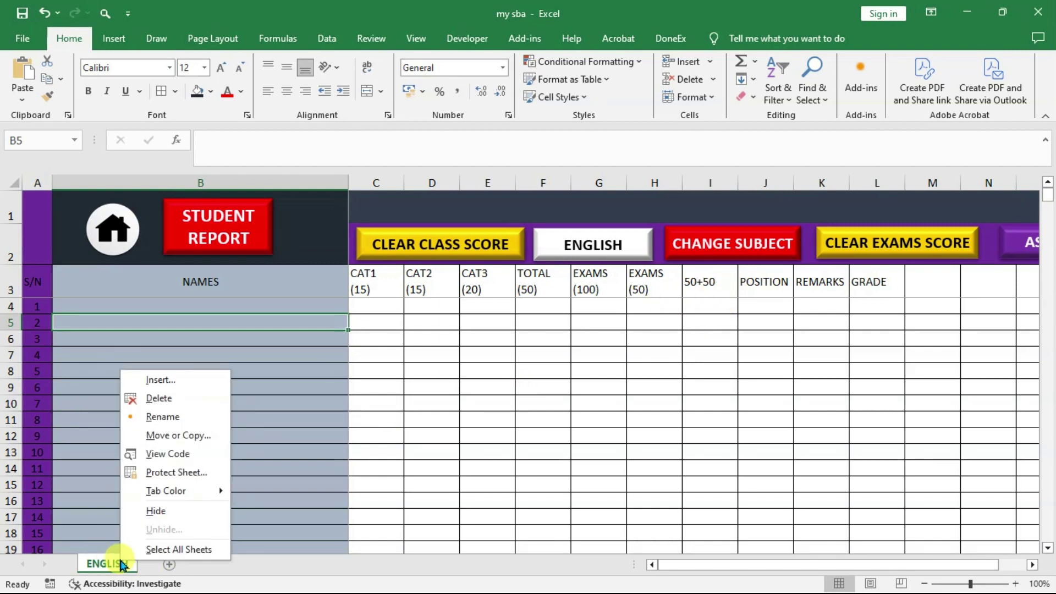
pyautogui.click(182, 436)
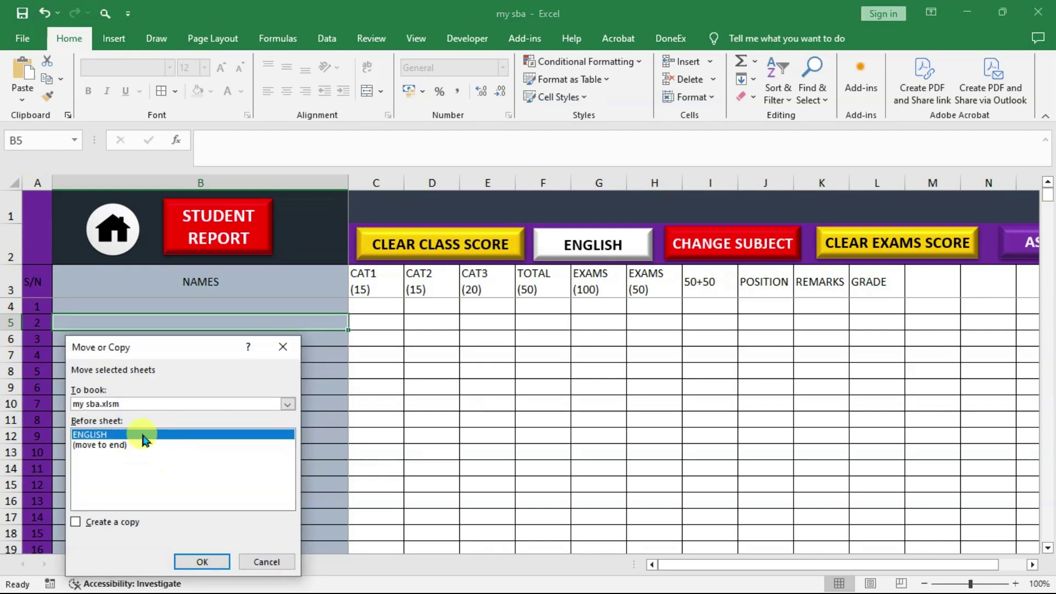
pyautogui.click(126, 523)
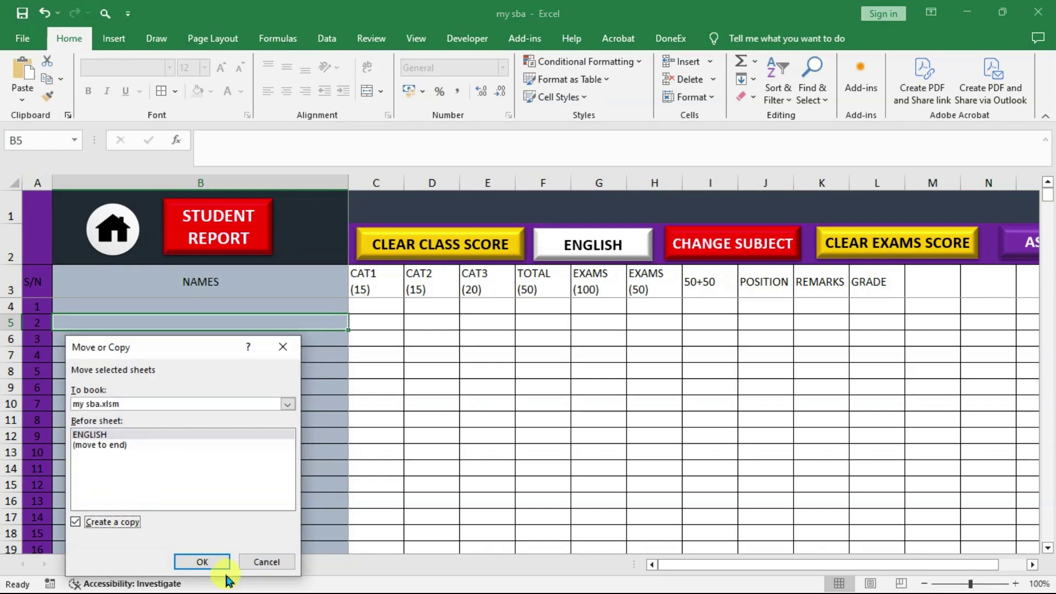
pyautogui.click(210, 564)
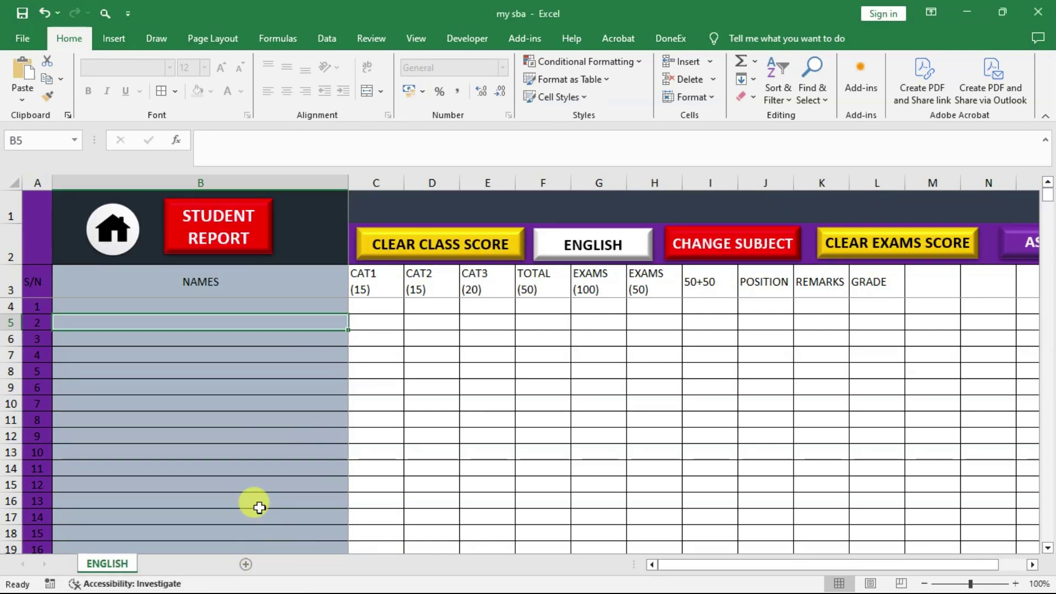
pyautogui.click(160, 565)
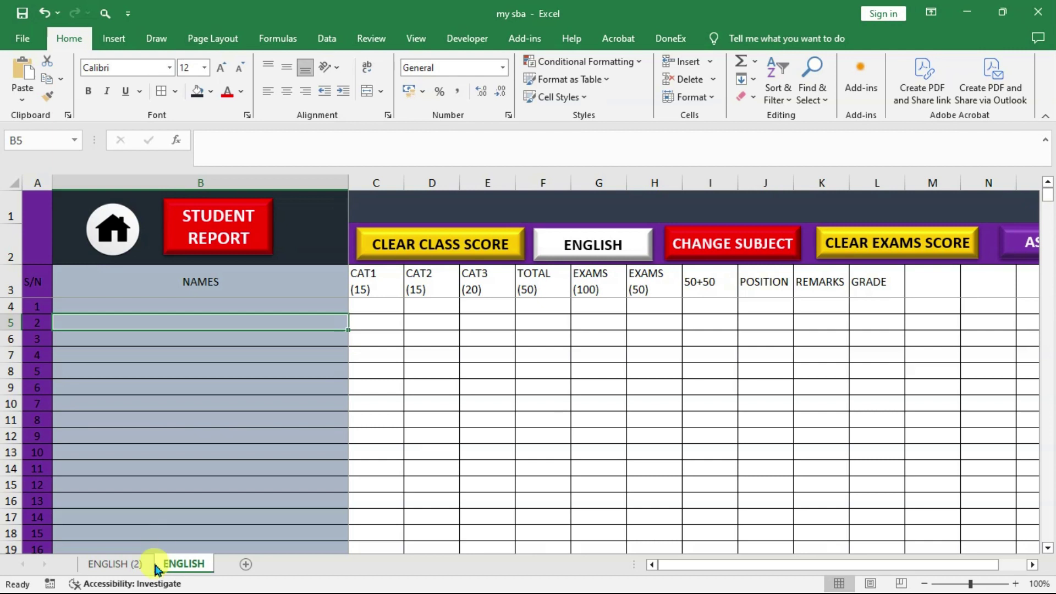
pyautogui.moveTo(117, 564); pyautogui.dragTo(183, 581)
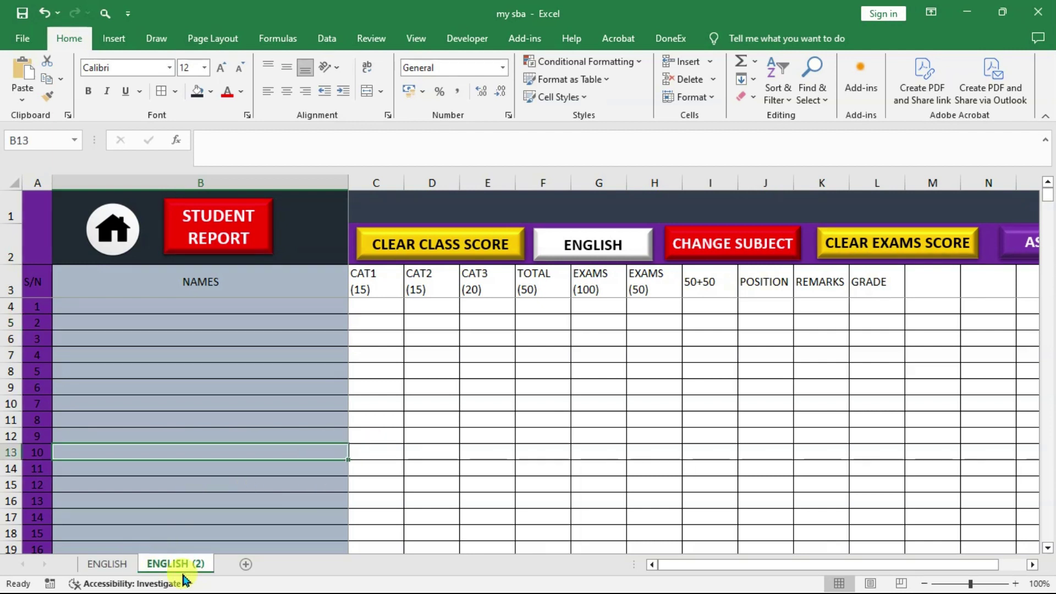
# - Rename the copied sheet as MATH
pyautogui.doubleClick(191, 566)
pyautogui.write('MATH')
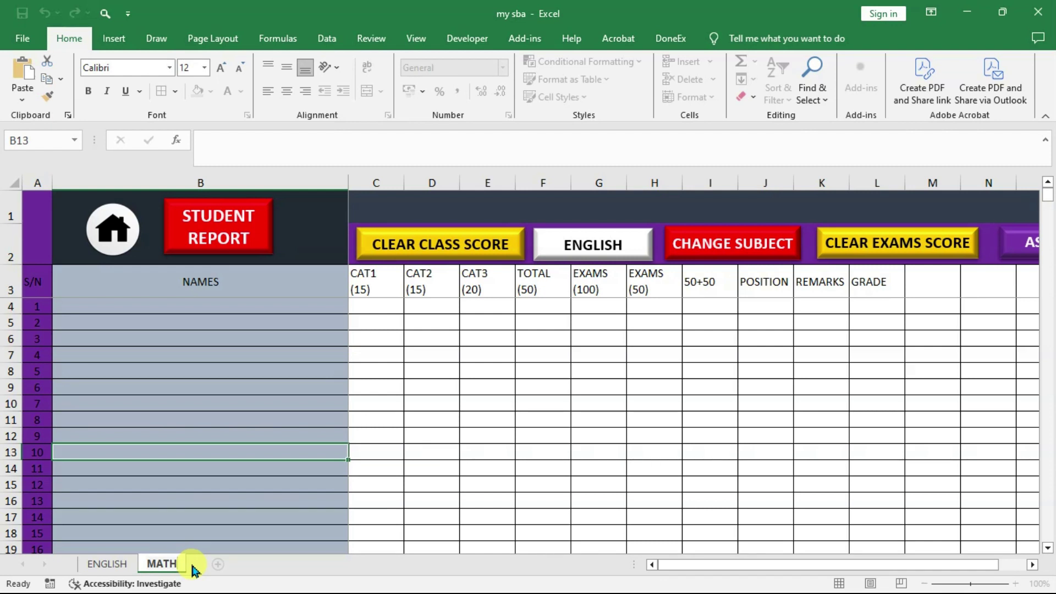
pyautogui.press('Return')
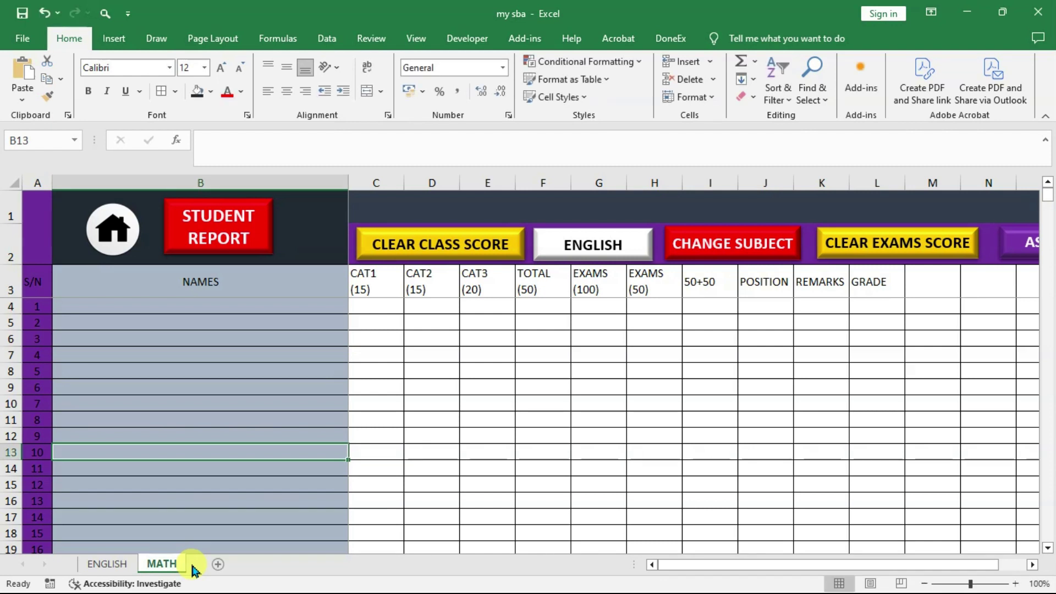
# - Change the text of the white ENGLISH subject shape on the MATH sheet to MATHS
pyautogui.click(623, 237)
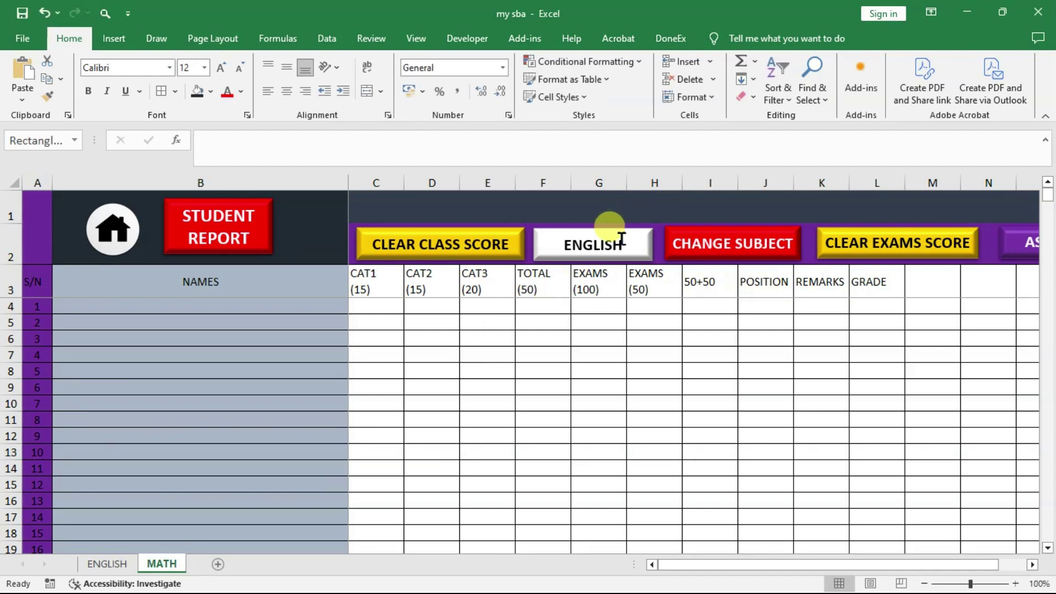
pyautogui.moveTo(625, 243); pyautogui.dragTo(548, 242)
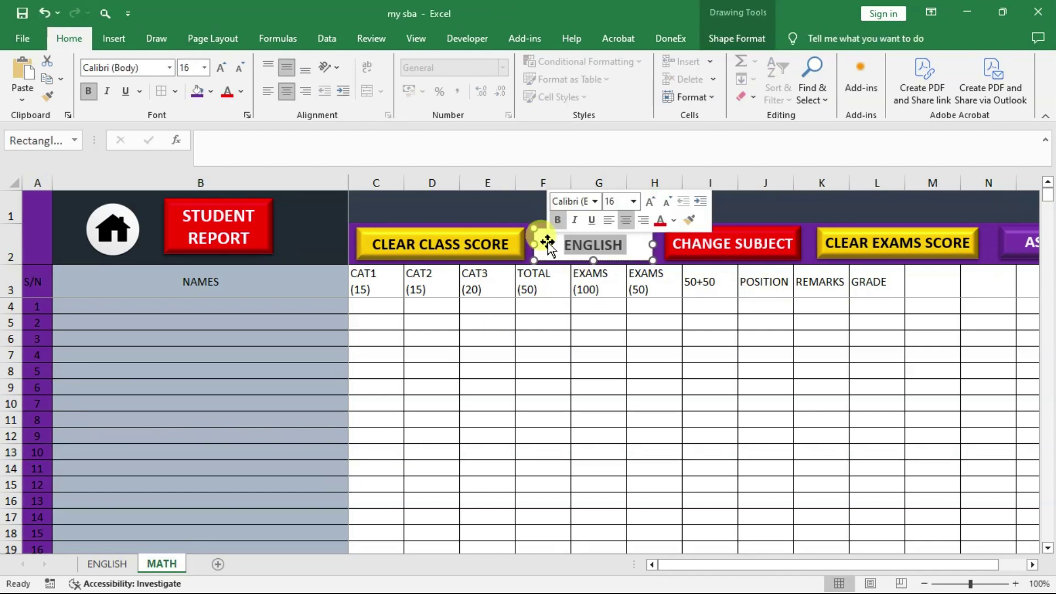
pyautogui.write('MATHS')
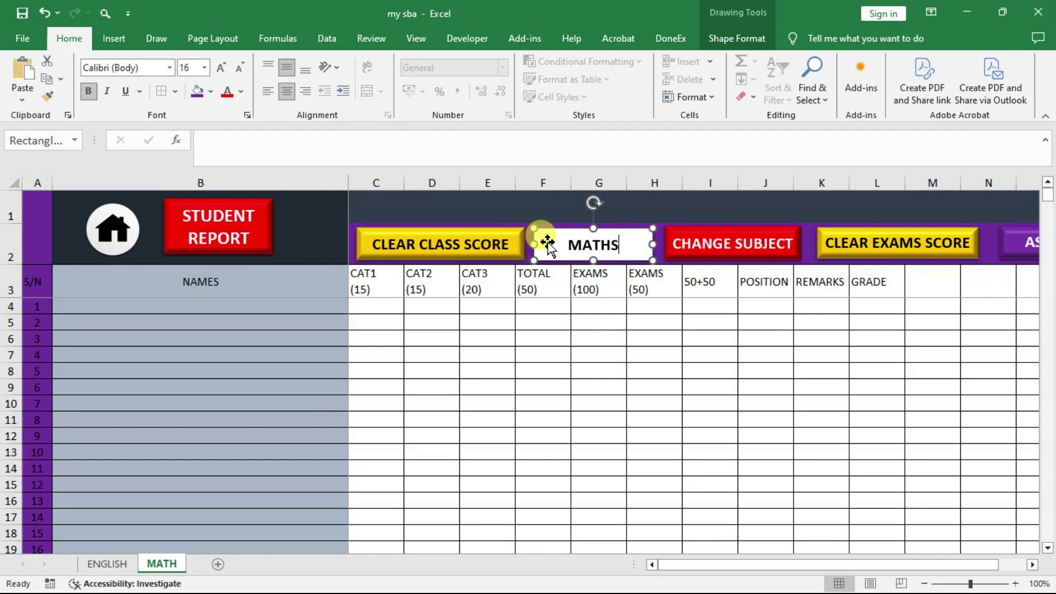
pyautogui.click(589, 368)
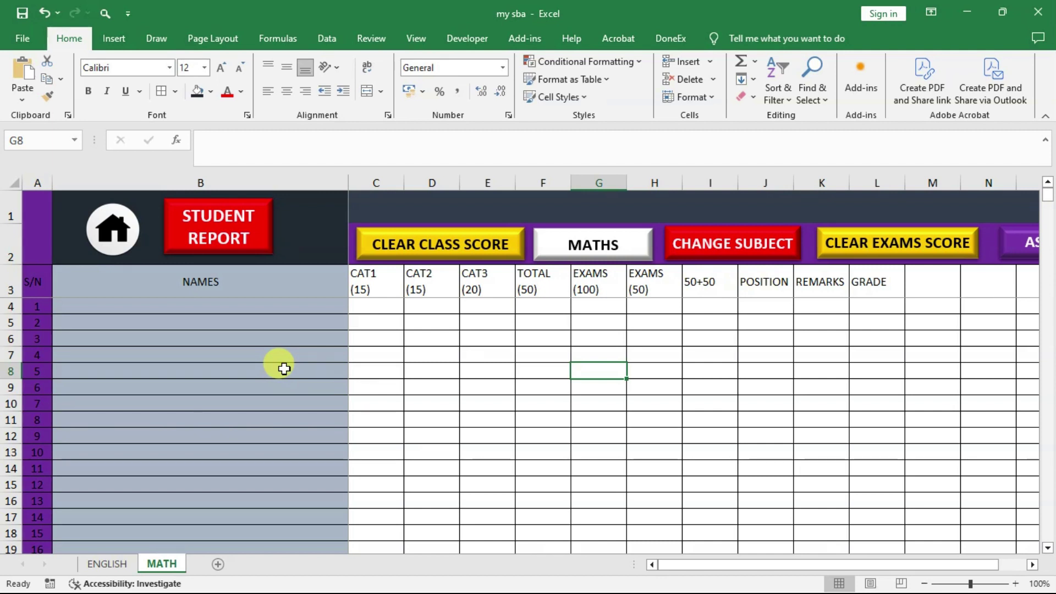
# - Center the CAT1, CAT2 and CAT3 header cells in C3:E3 horizontally on the ENGLISH sheet
pyautogui.click(105, 564)
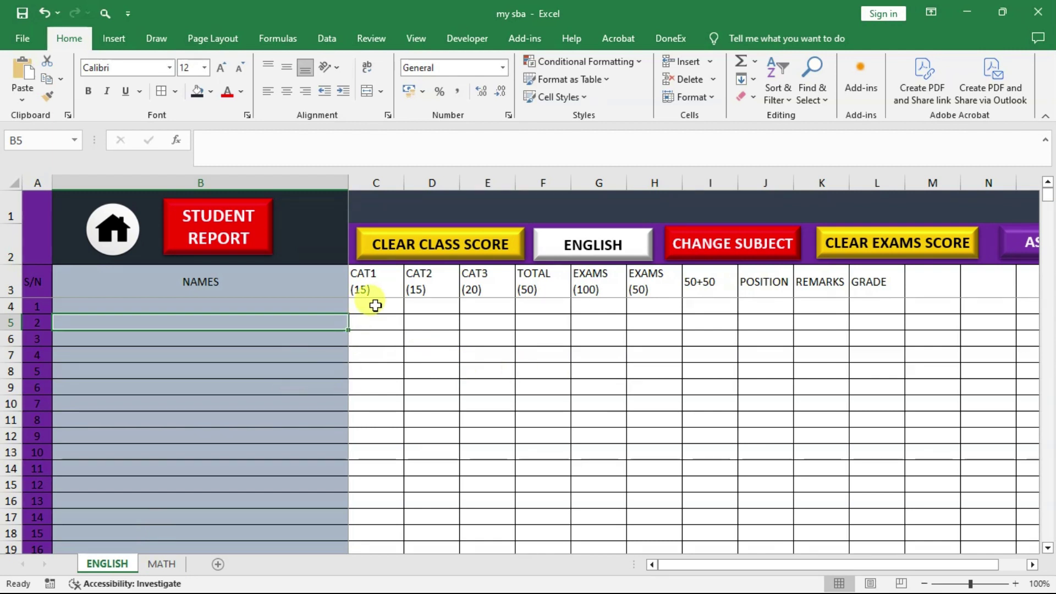
pyautogui.click(371, 281)
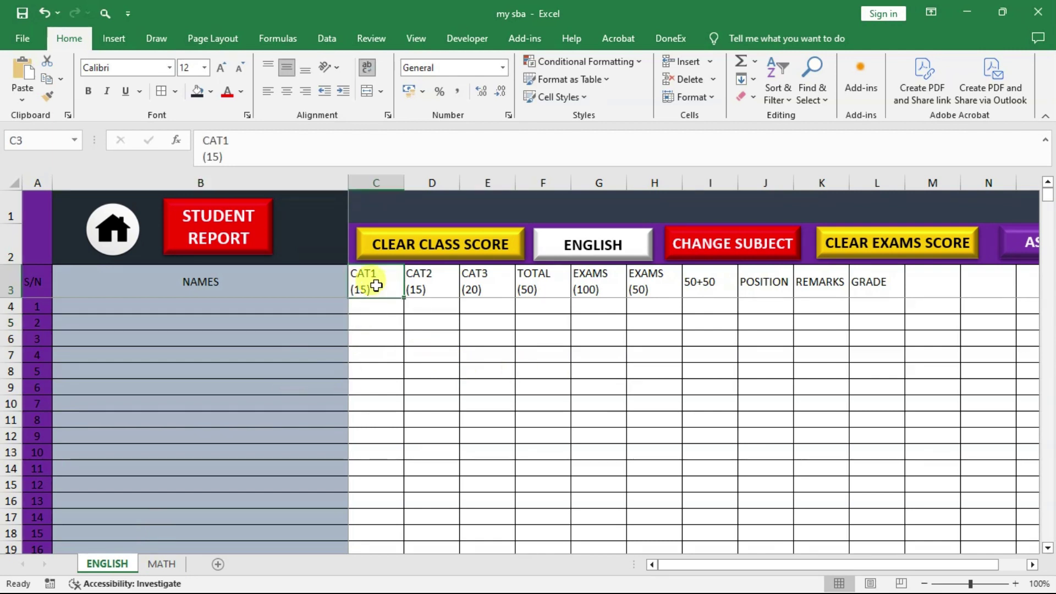
pyautogui.click(284, 93)
pyautogui.click(414, 277)
pyautogui.click(291, 93)
pyautogui.click(478, 276)
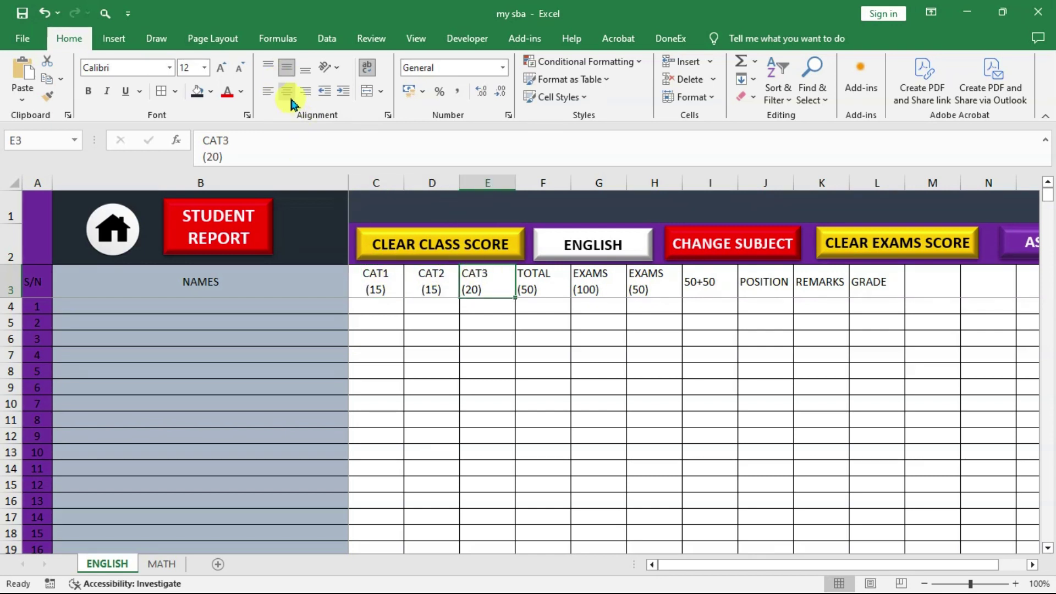
pyautogui.click(291, 101)
# - Enter the first student's class scores in row 4: 10 for CAT1, 6 for CAT2 and 14 for CAT3
pyautogui.click(384, 303)
pyautogui.write('10')
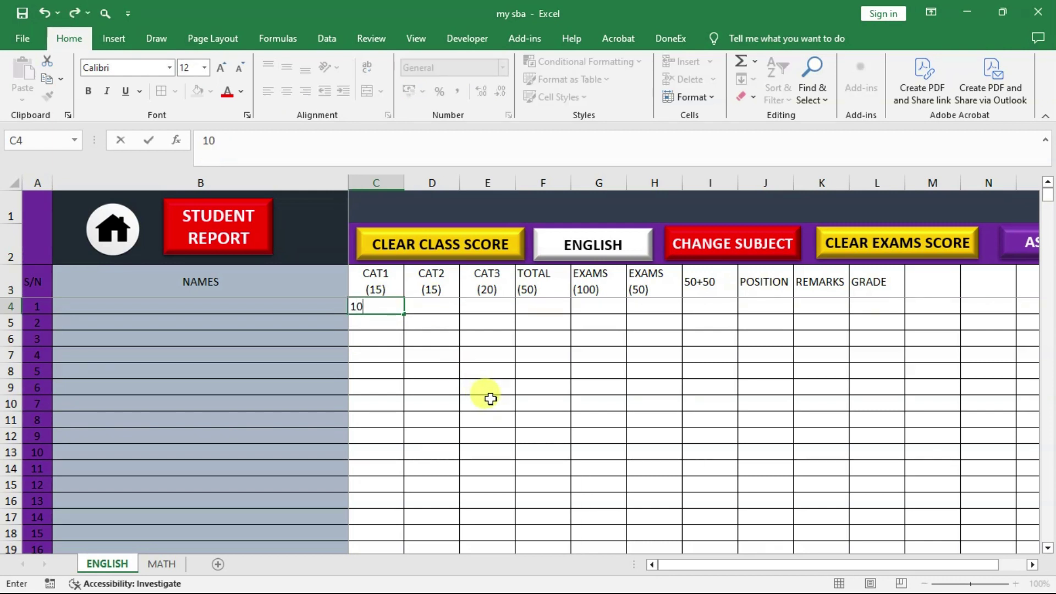
pyautogui.press('Tab')
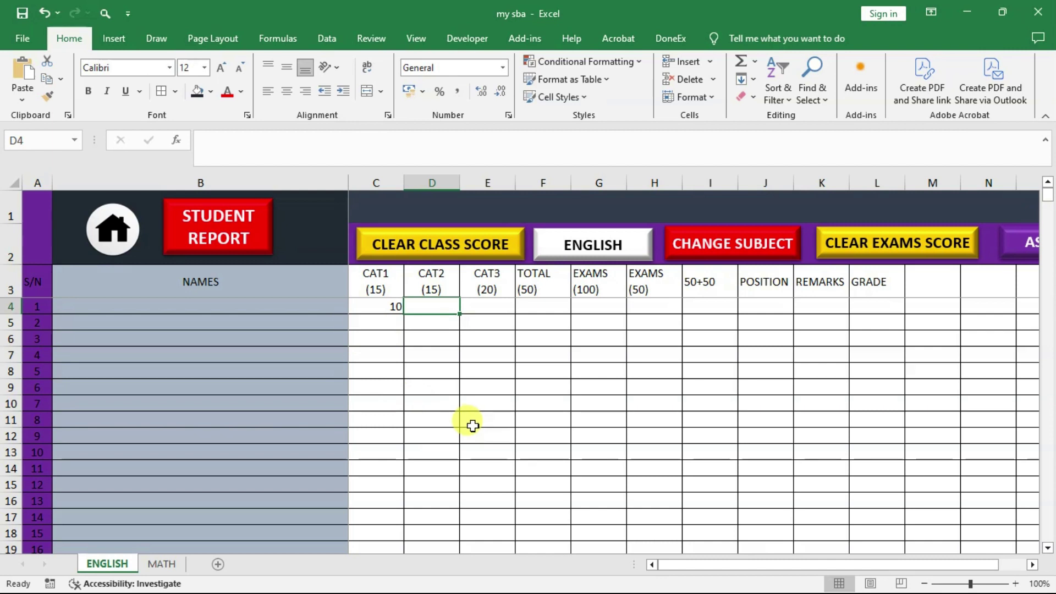
pyautogui.write('6')
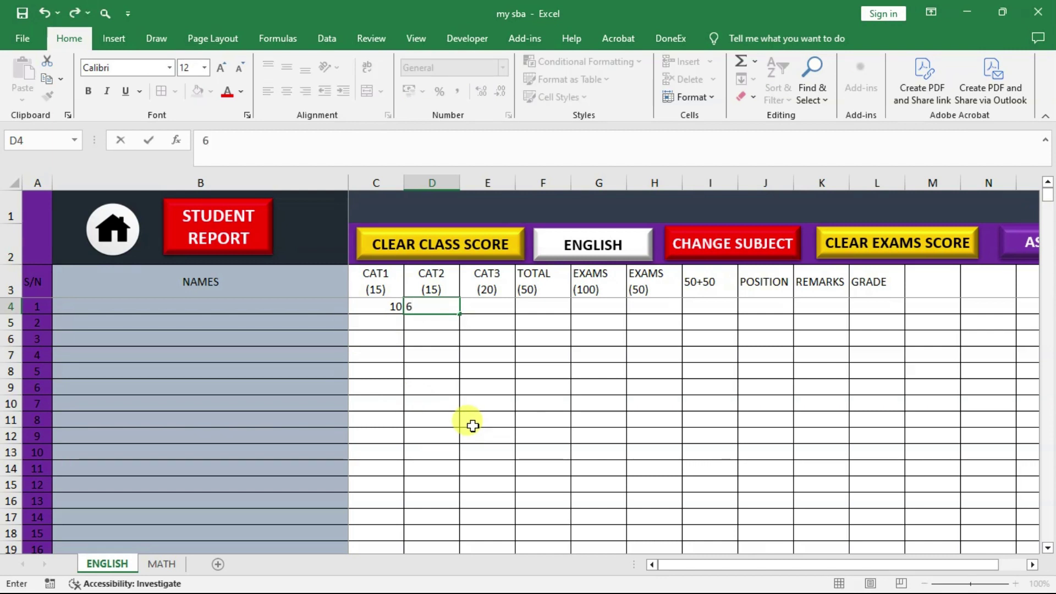
pyautogui.press('Tab')
pyautogui.write('14')
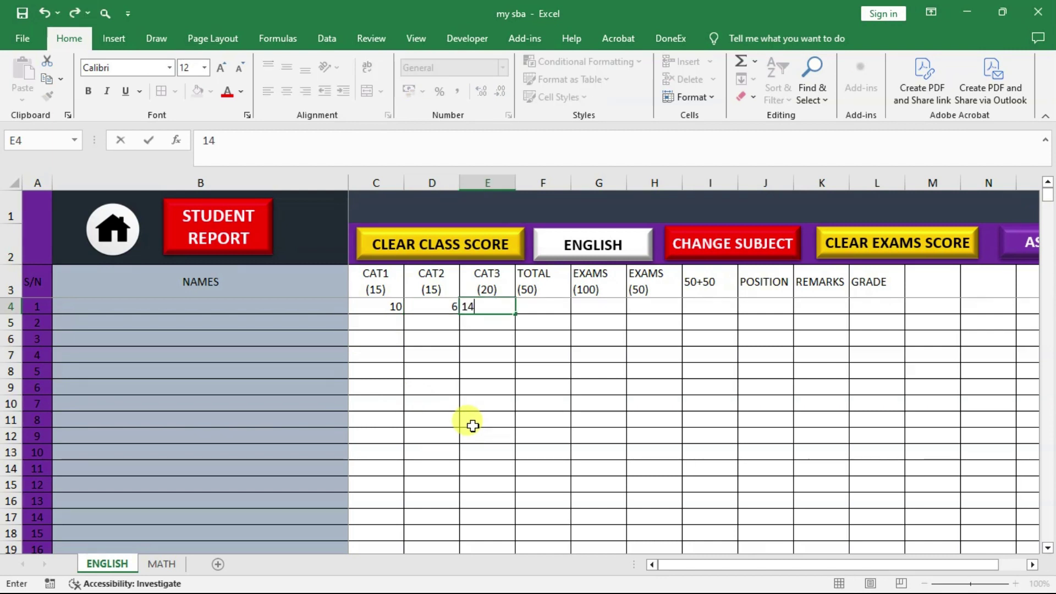
pyautogui.press('Tab')
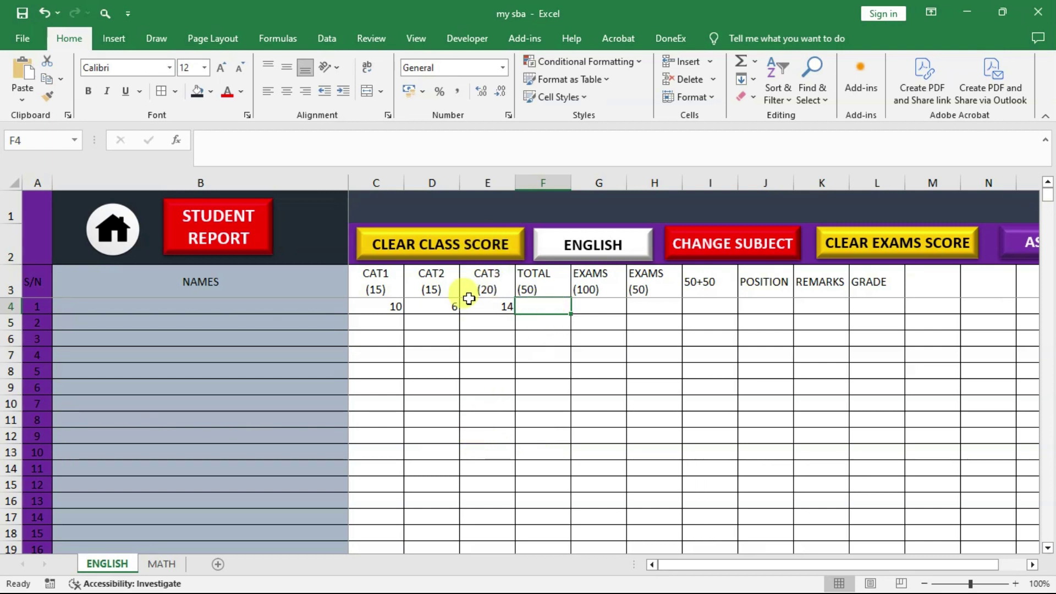
# - Add the three class scores in the TOTAL cell F4 with a SUM formula over C4:E4
pyautogui.click(468, 156)
pyautogui.write('=')
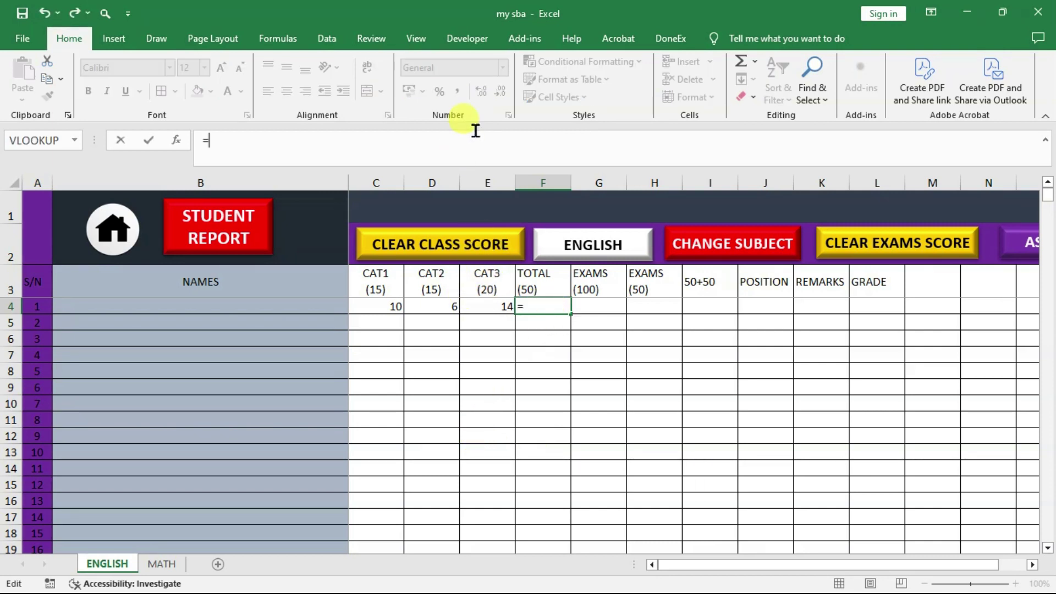
pyautogui.write('SUM')
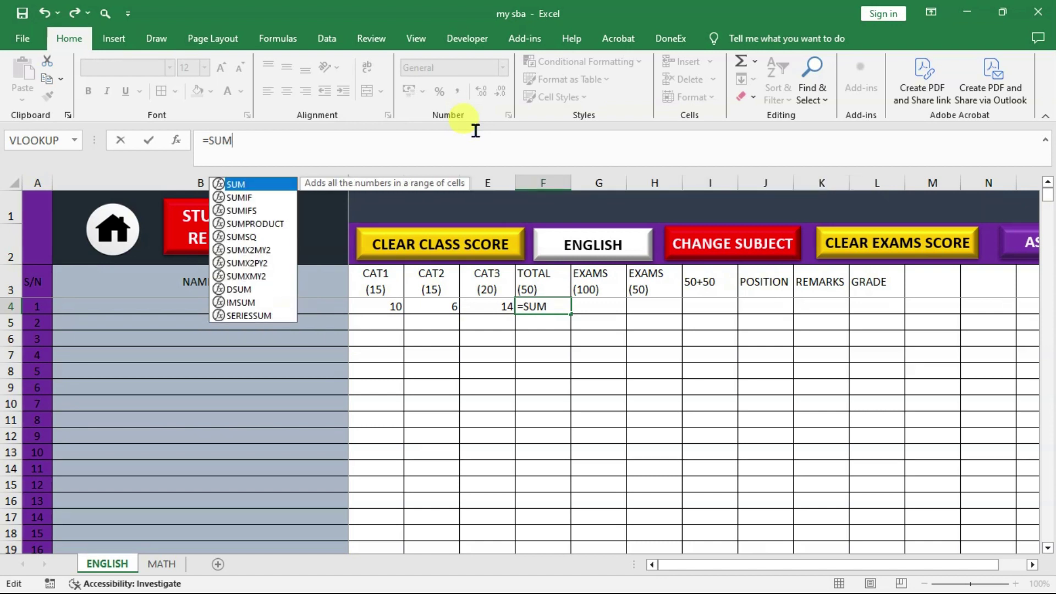
pyautogui.write('(')
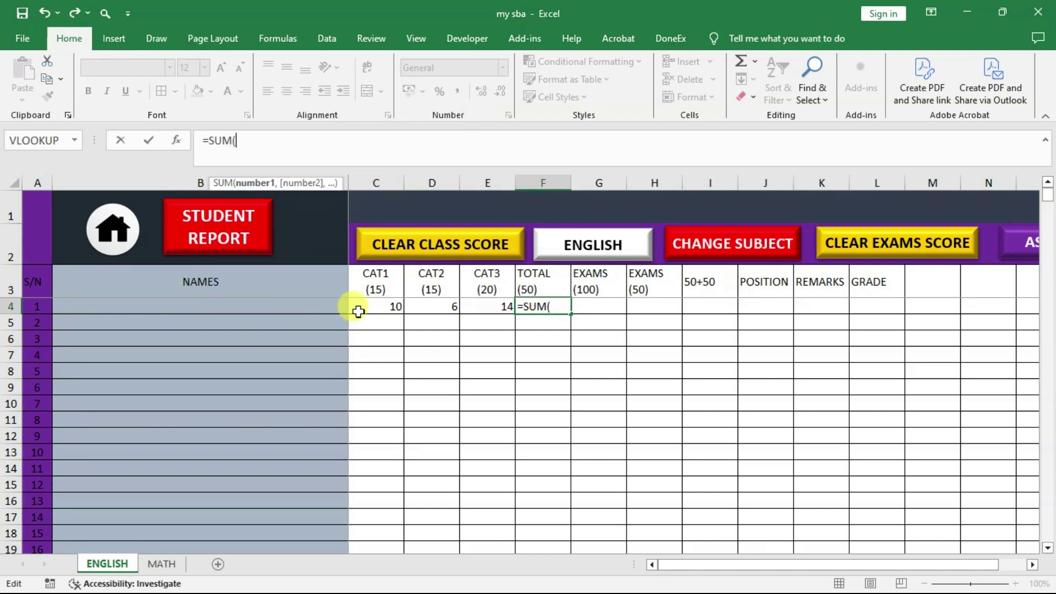
pyautogui.moveTo(371, 306); pyautogui.dragTo(479, 308)
pyautogui.press('Return')
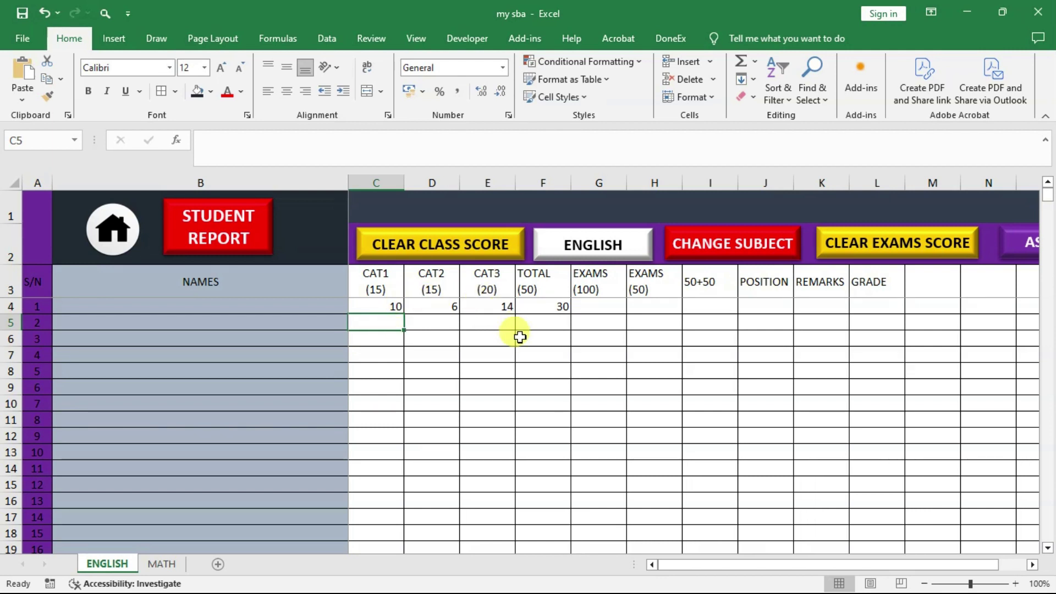
# - Edit the TOTAL formula in F4 to insert an opening IF( before SUM(C4:E4)
pyautogui.click(543, 307)
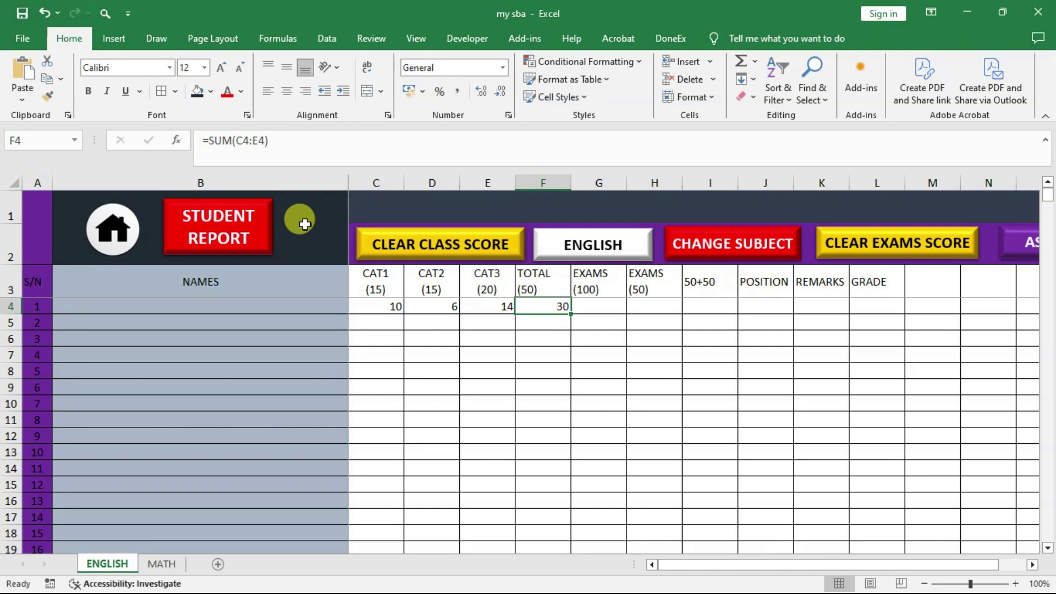
pyautogui.click(297, 139)
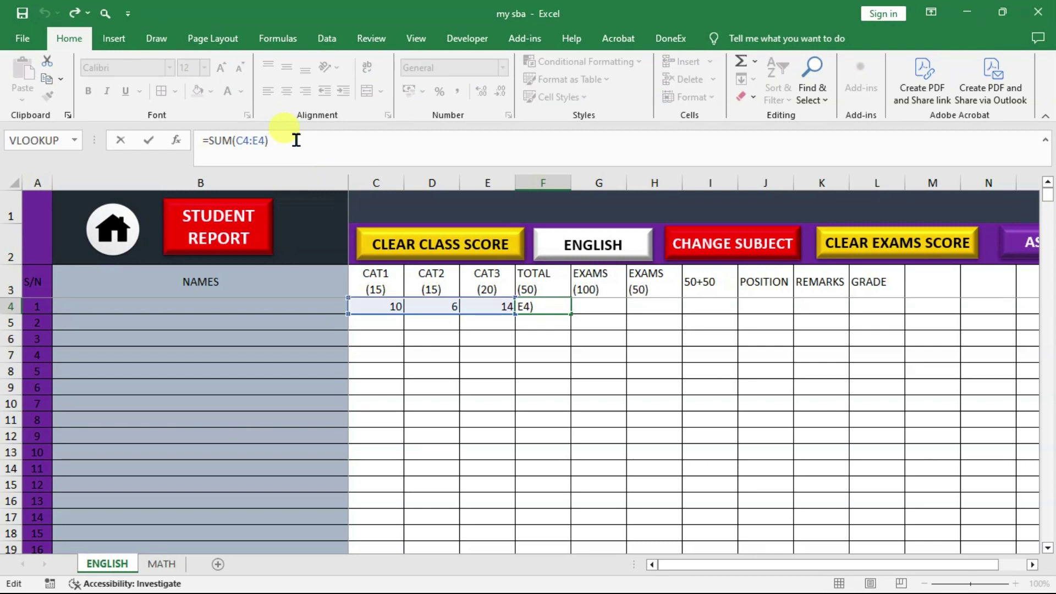
pyautogui.press('Left')
pyautogui.press('Left')
pyautogui.press('Left')
pyautogui.press('Left')
pyautogui.press('Left')
pyautogui.press('Left')
pyautogui.press('Left')
pyautogui.write('IF')
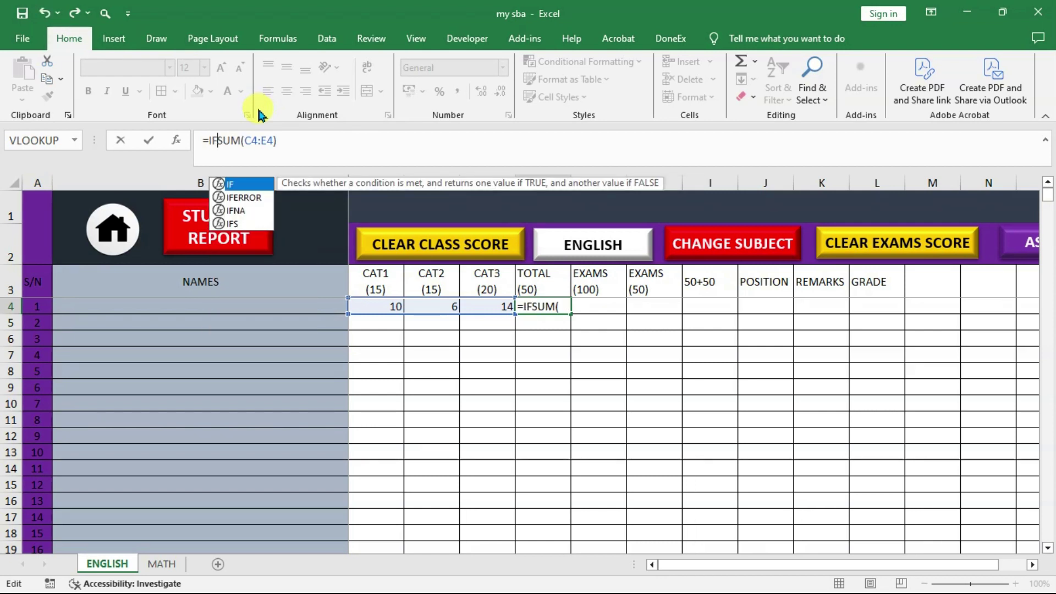
pyautogui.write('(')
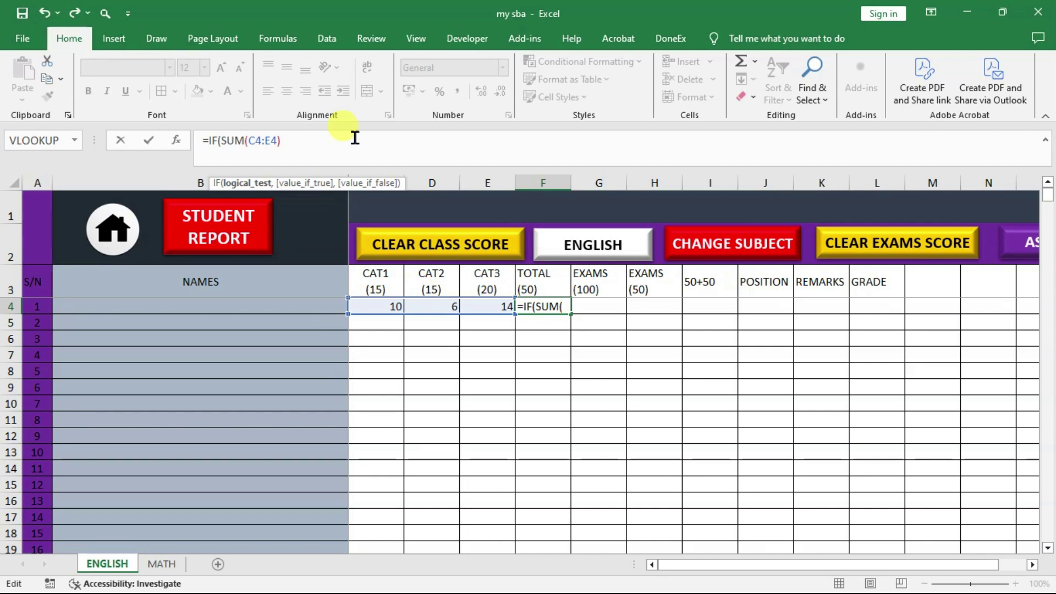
# - Complete the IF's logical test by comparing SUM(C4:E4) with an empty string, using =""
pyautogui.press('Right')
pyautogui.press('Right')
pyautogui.press('Right')
pyautogui.press('Right')
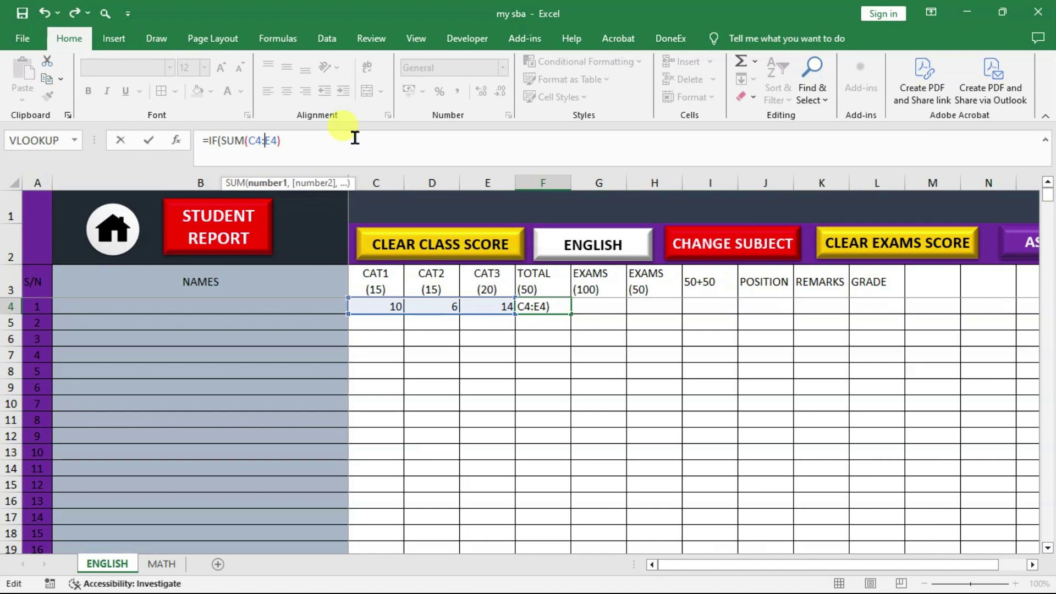
pyautogui.press('Right')
pyautogui.press('Right')
pyautogui.write('=')
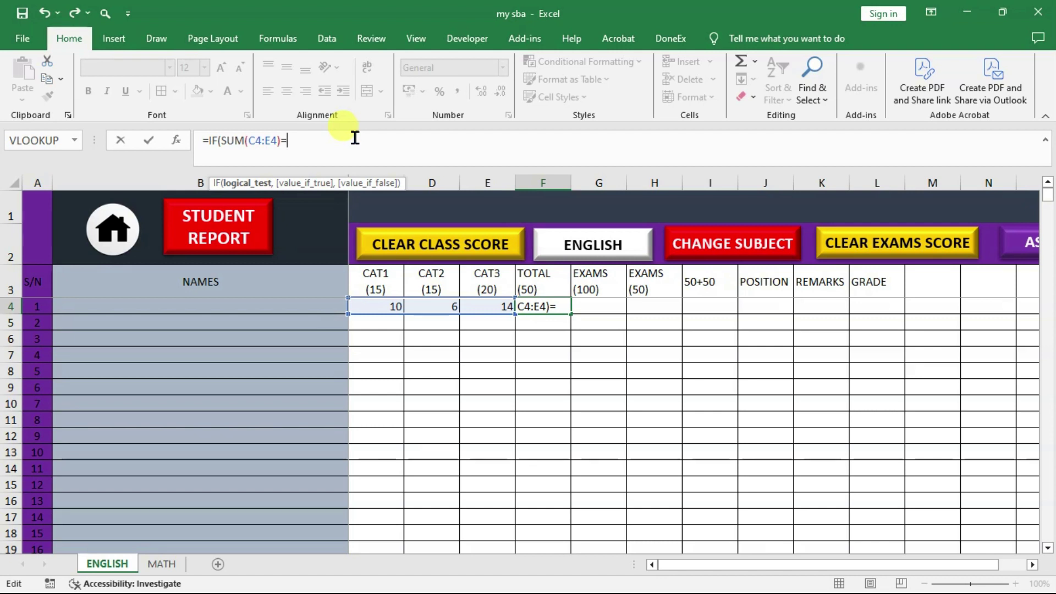
pyautogui.write('""')
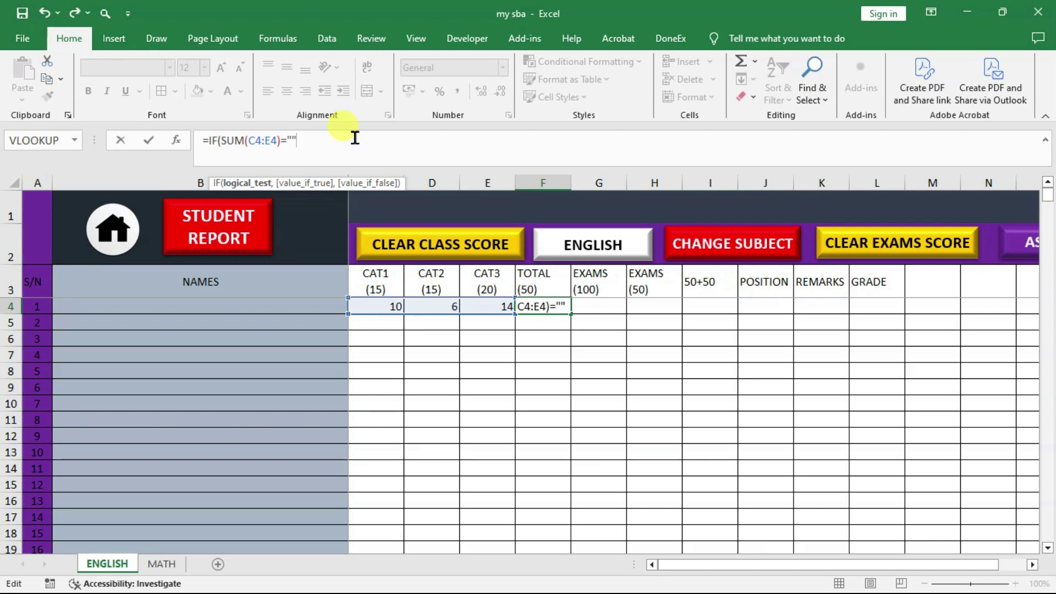
# - Complete the IF formula in F4 with "" as the true value and SUM(C4:E4) as the false value, accepting the closing-bracket correction
pyautogui.write(',')
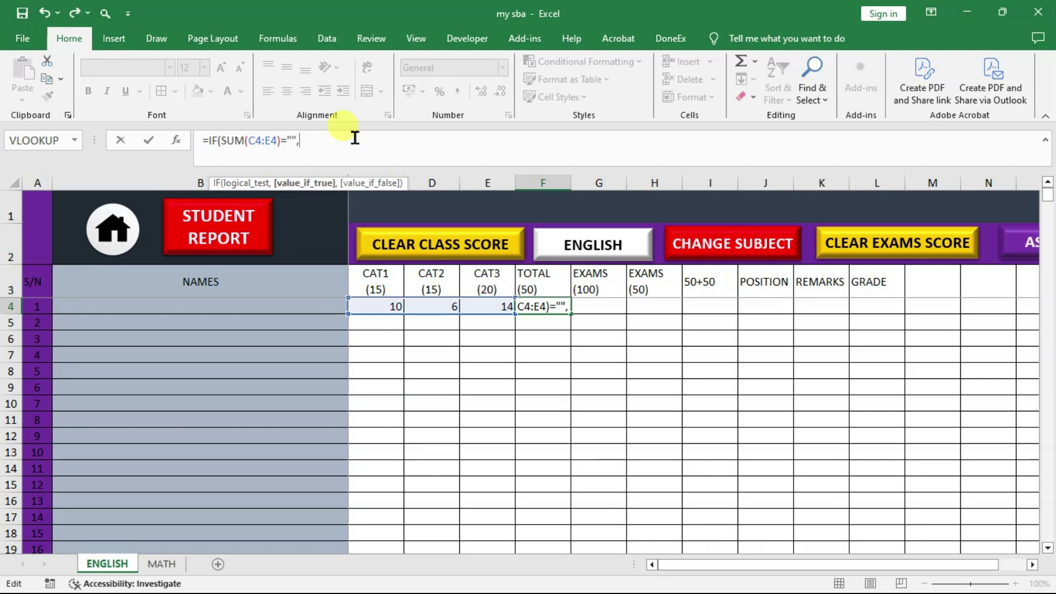
pyautogui.write('""')
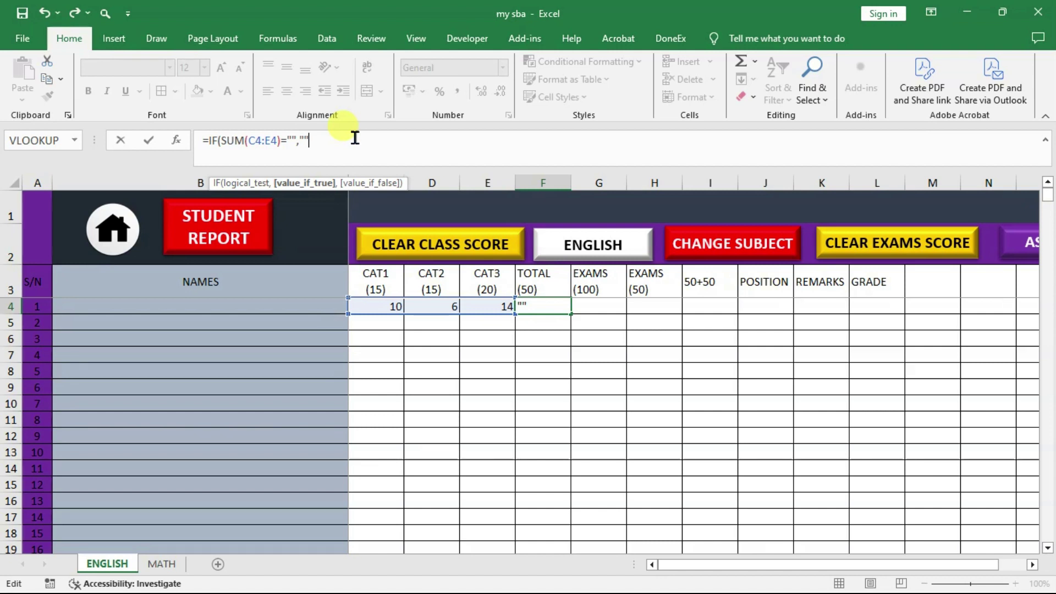
pyautogui.write(',')
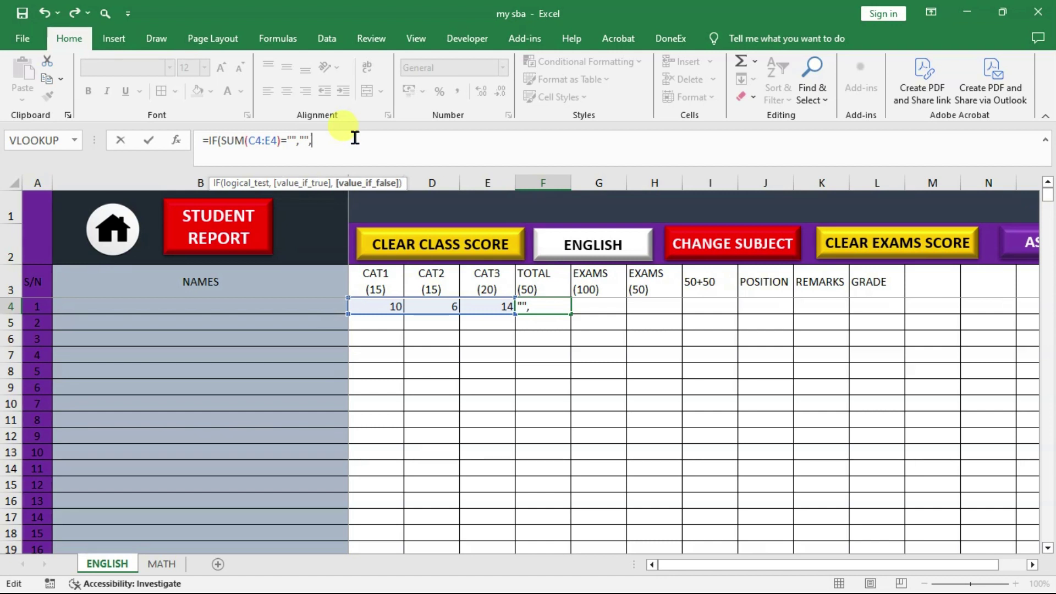
pyautogui.write('SUM')
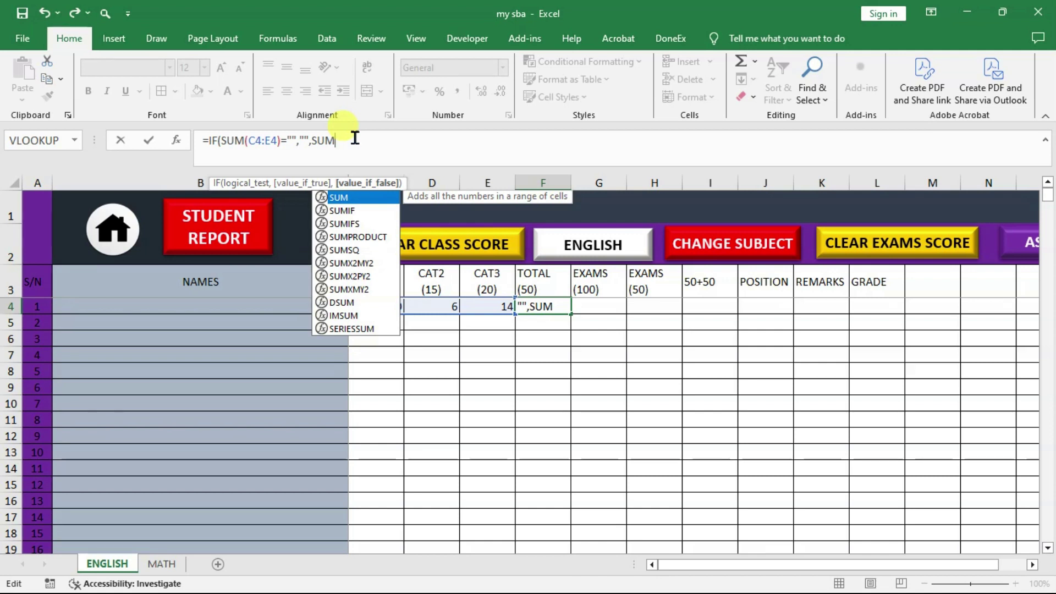
pyautogui.write('(C4')
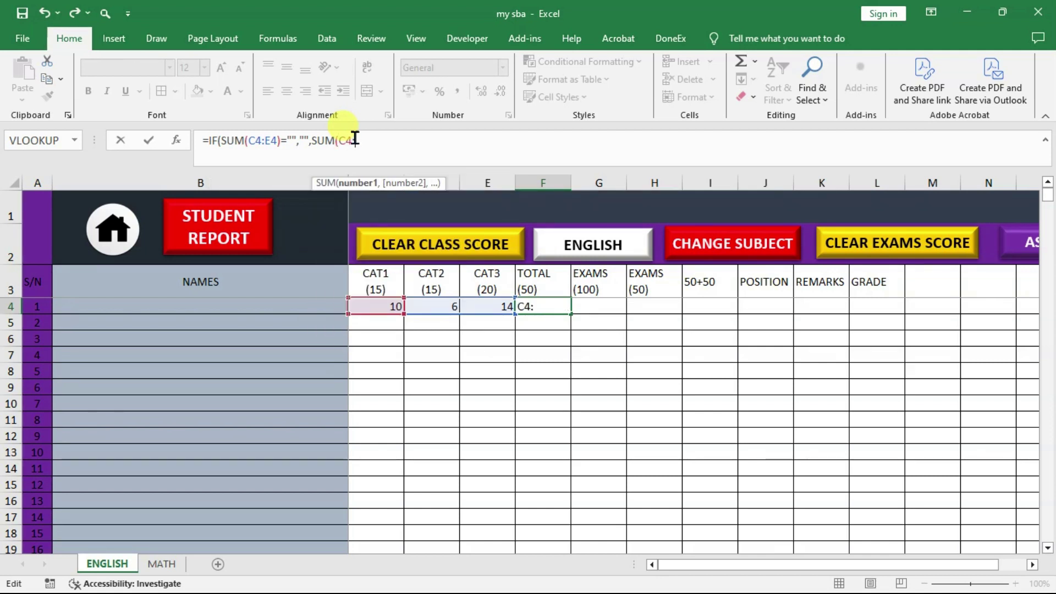
pyautogui.write(':E4)')
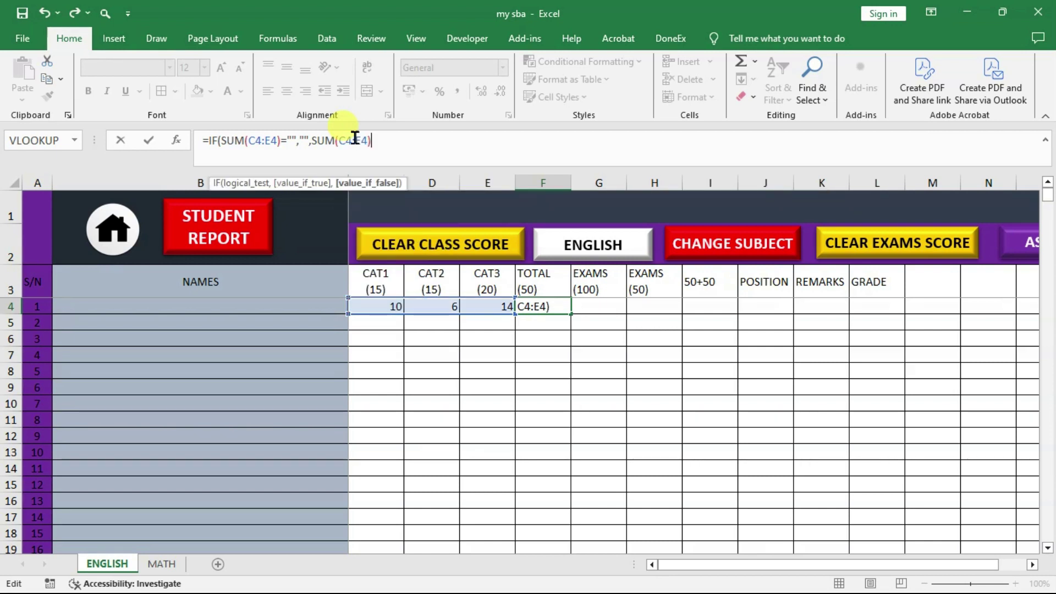
pyautogui.press('Return')
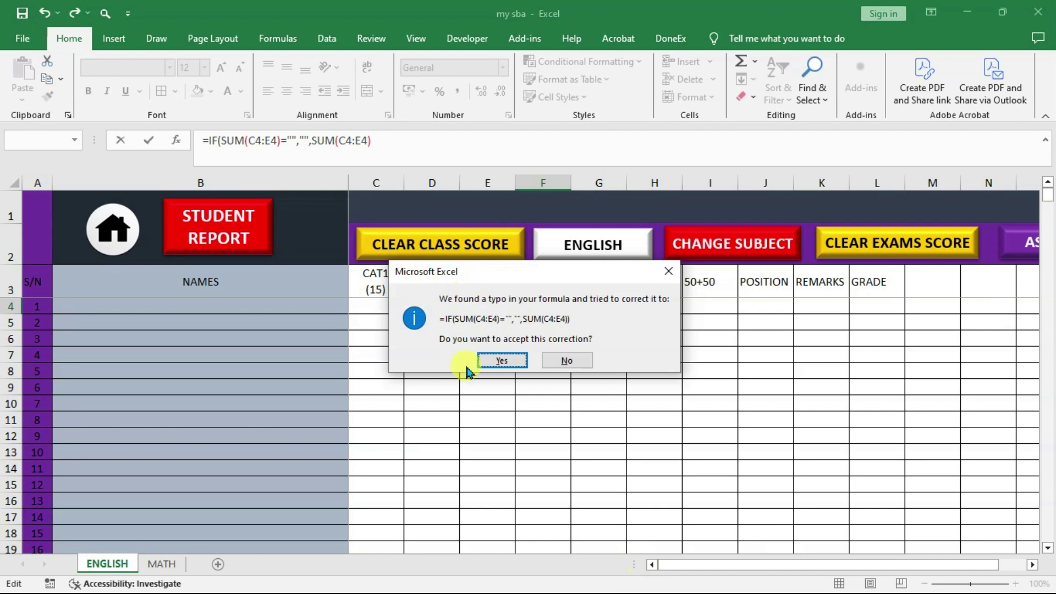
pyautogui.click(485, 360)
pyautogui.press('Up')
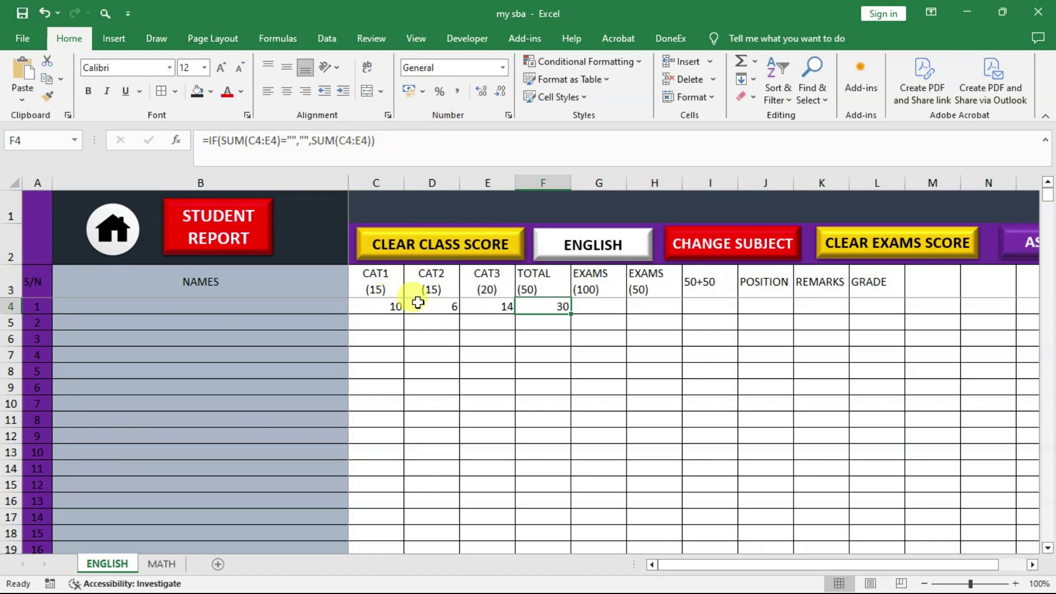
pyautogui.click(434, 307)
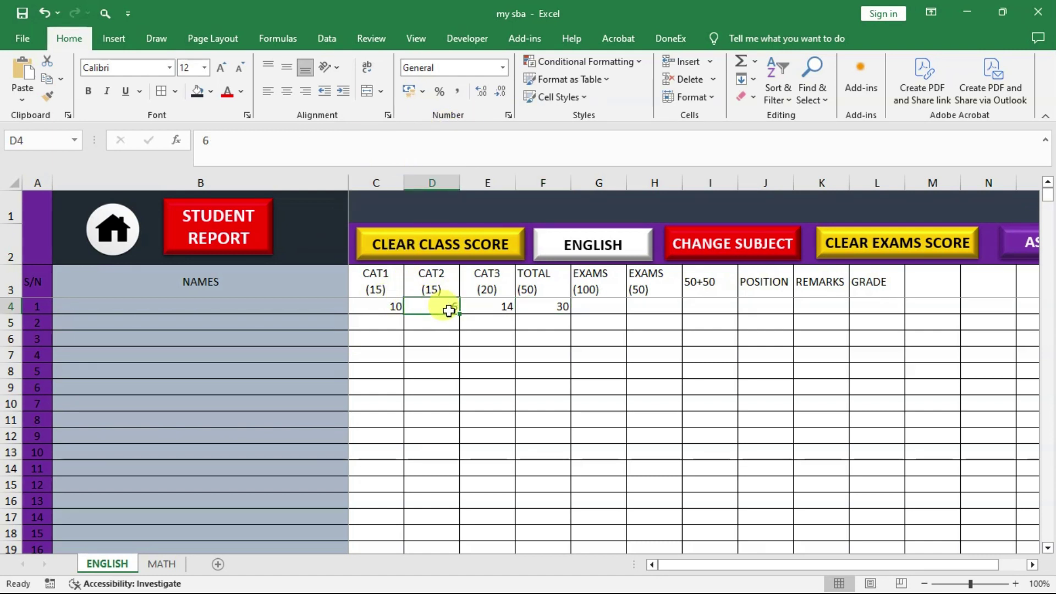
pyautogui.click(567, 308)
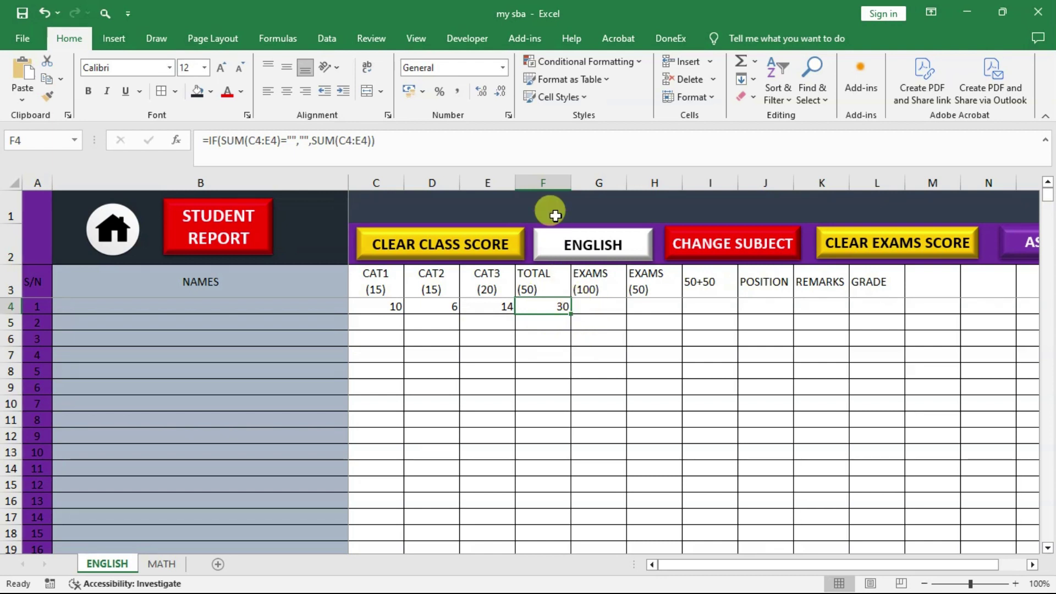
# - Center the contents of the TOTAL column F and the EXAMS (100) header in G3
pyautogui.click(567, 184)
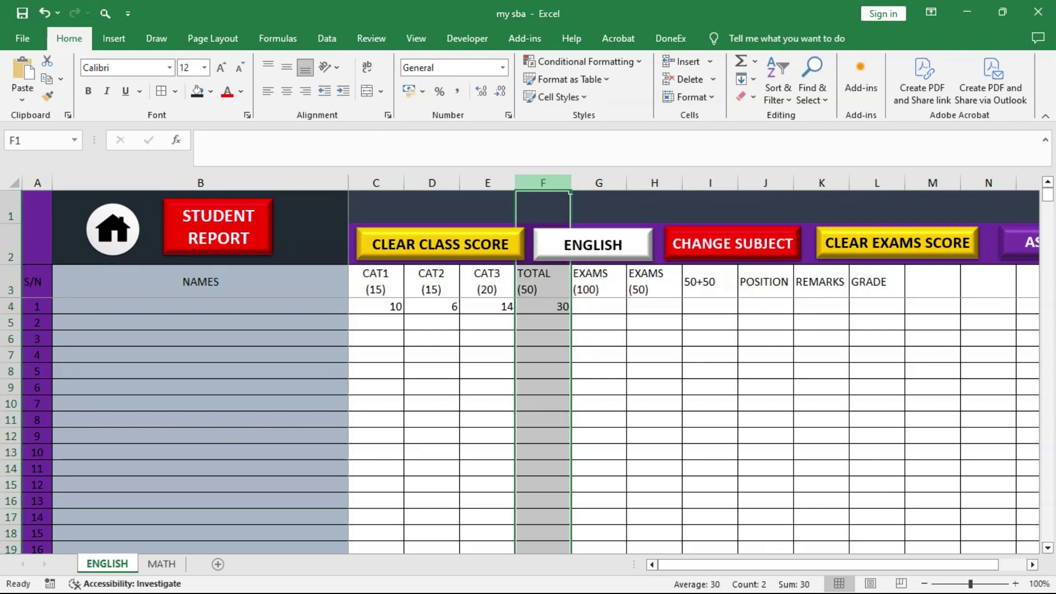
pyautogui.click(286, 92)
pyautogui.click(601, 353)
pyautogui.click(608, 303)
pyautogui.click(607, 287)
pyautogui.click(290, 98)
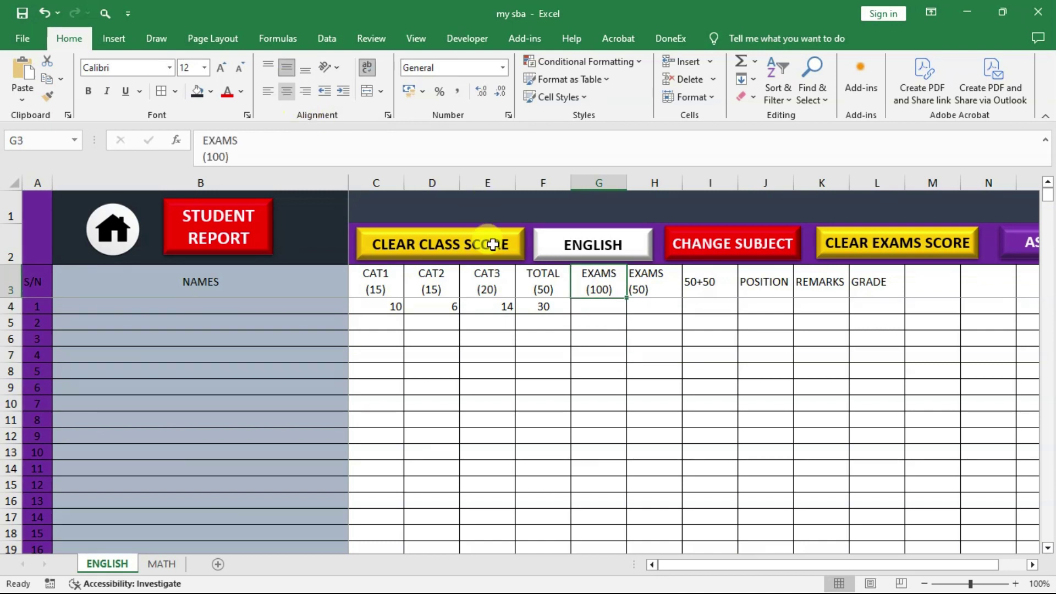
# - Enter 80 as the first student's EXAMS (100) score in G4
pyautogui.click(644, 345)
pyautogui.click(607, 305)
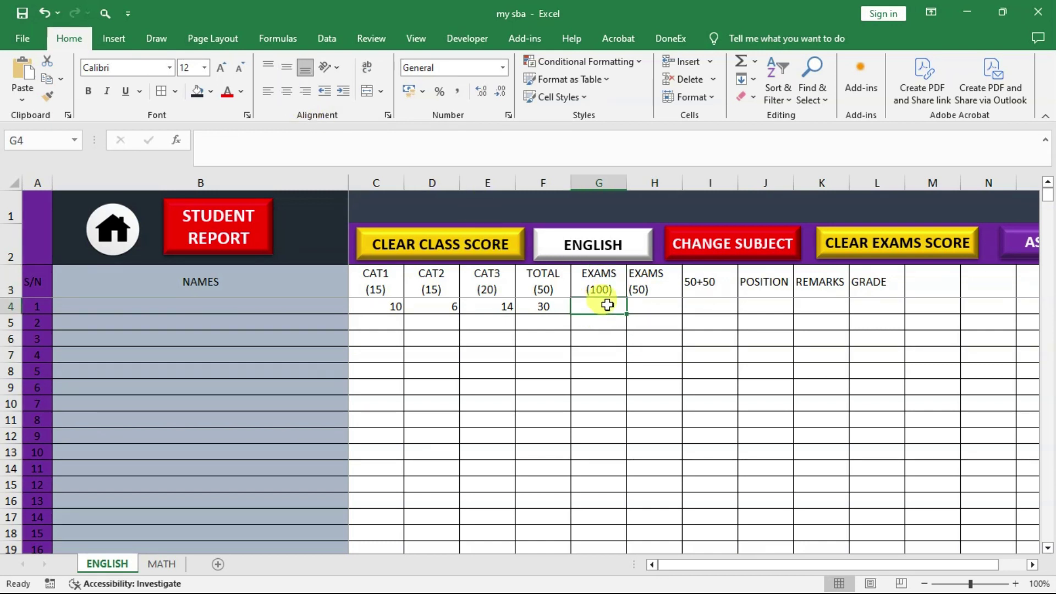
pyautogui.write('80')
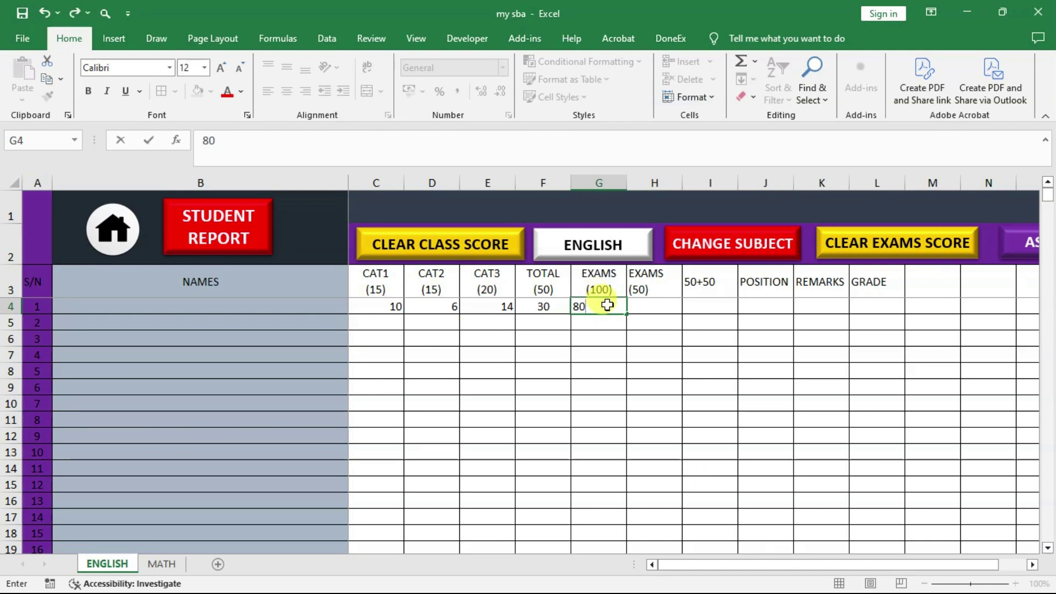
pyautogui.press('Return')
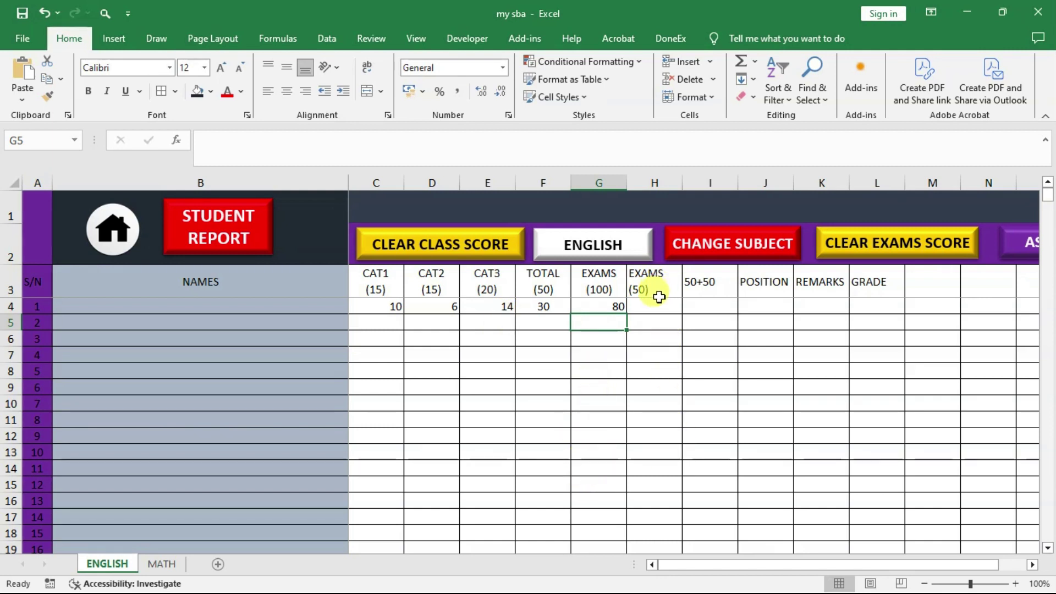
pyautogui.click(658, 308)
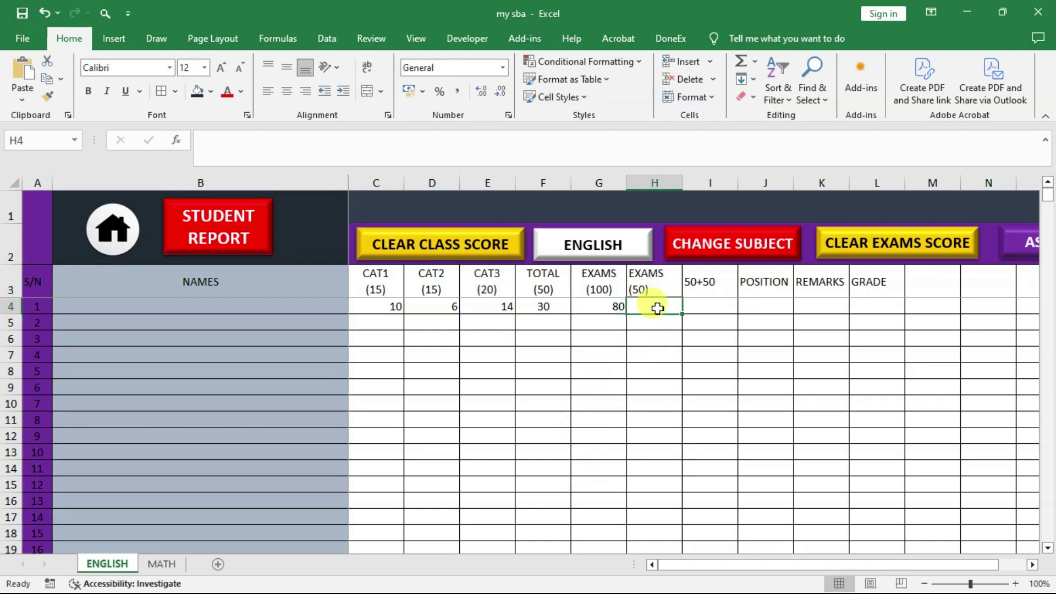
pyautogui.click(680, 147)
pyautogui.write('=')
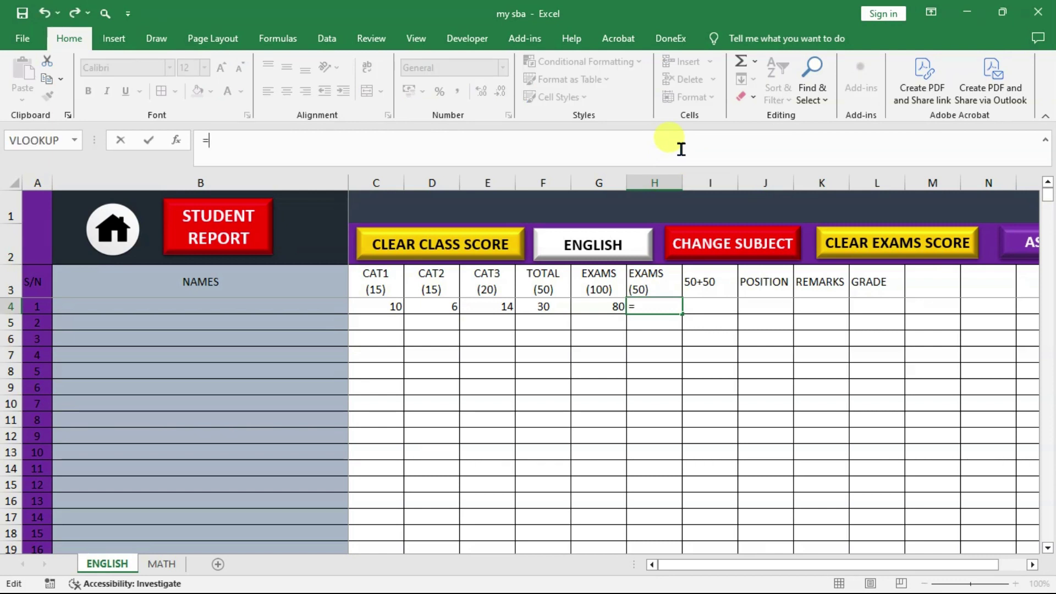
pyautogui.write('AVER')
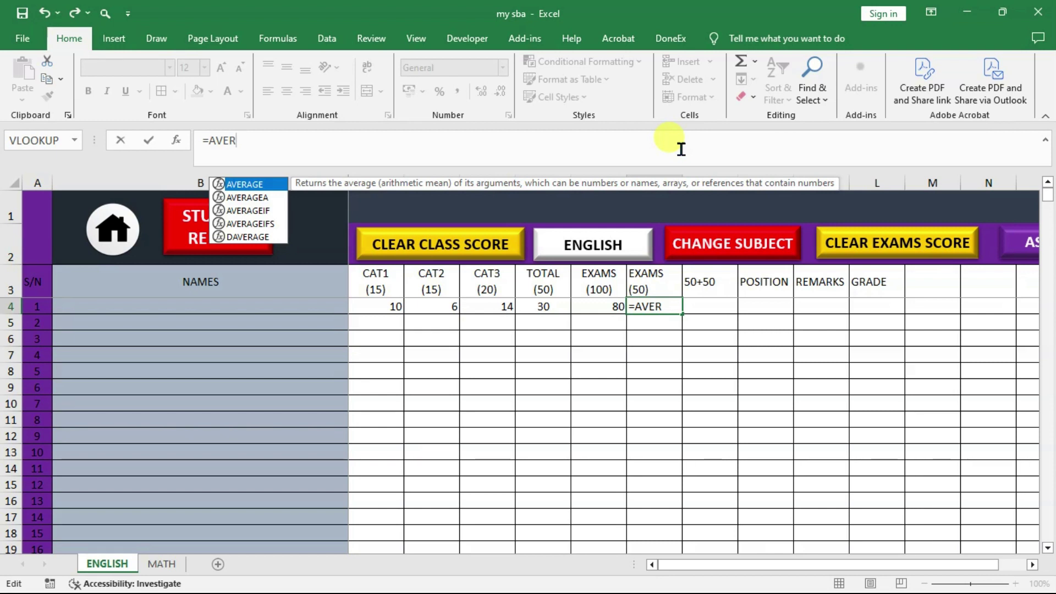
pyautogui.press('Tab')
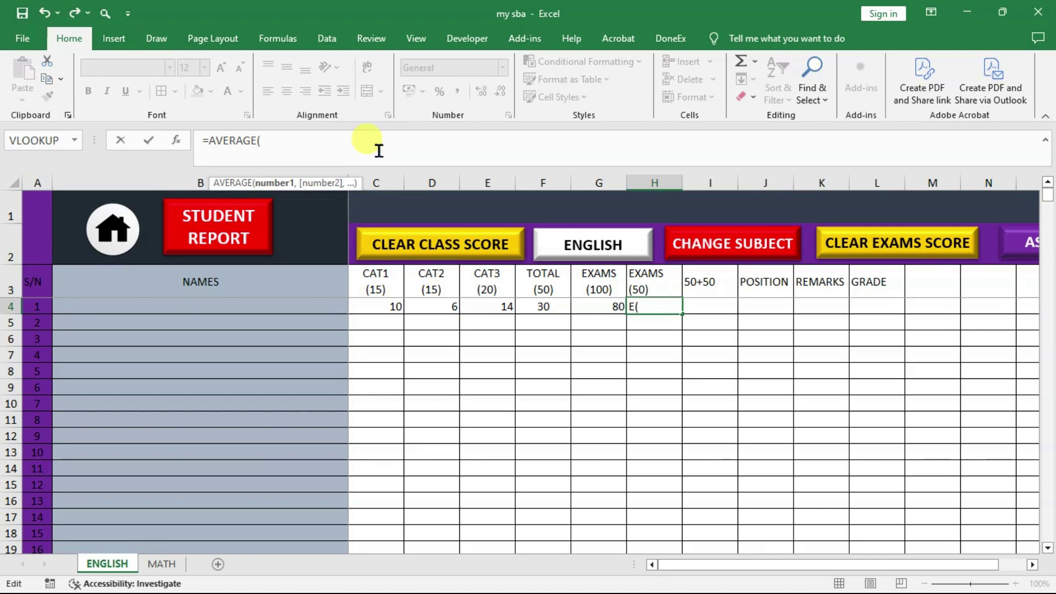
pyautogui.write('@')
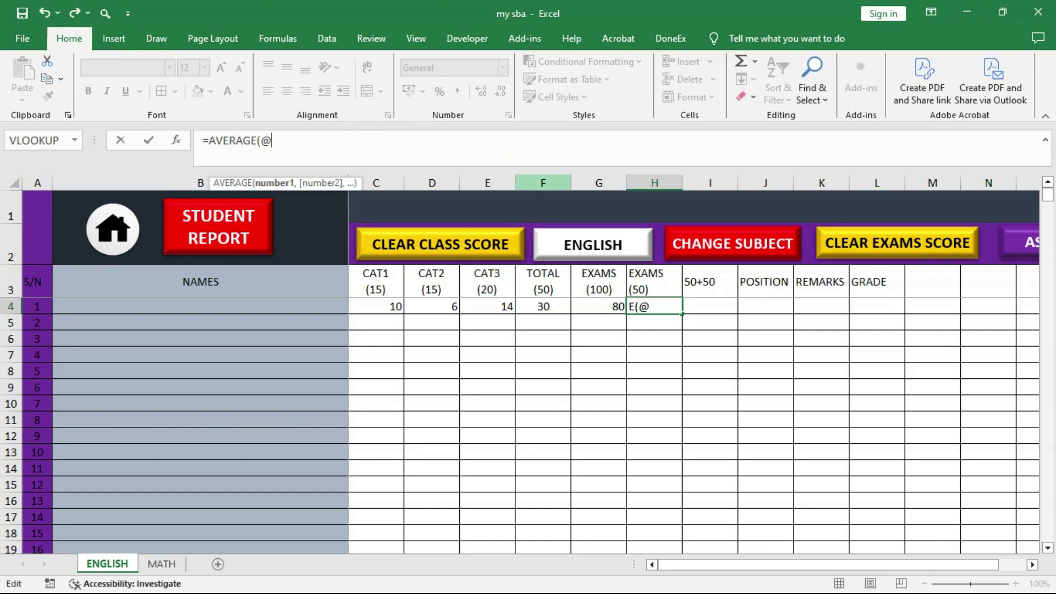
pyautogui.click(595, 302)
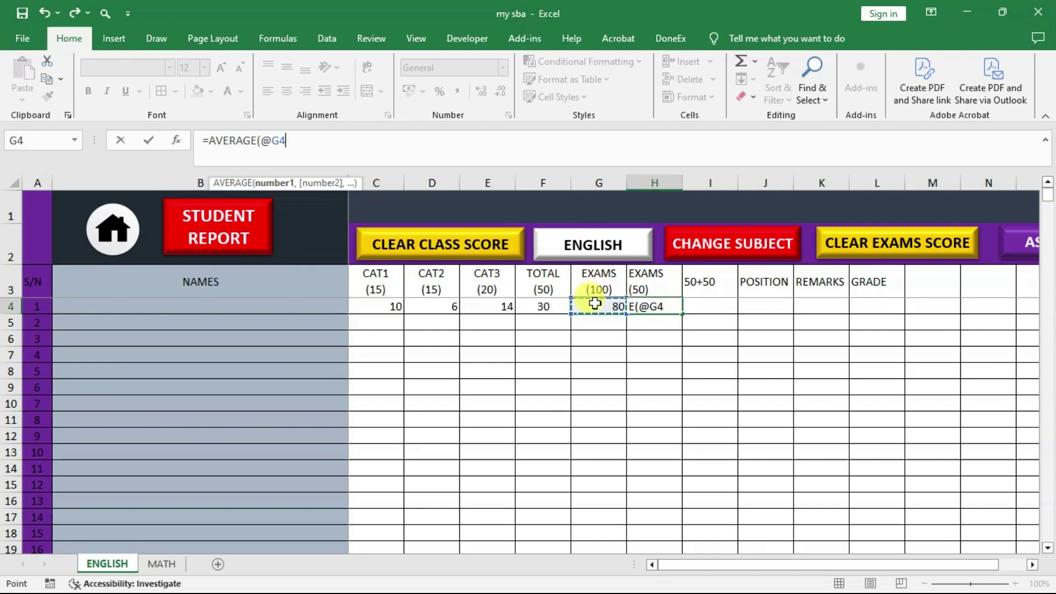
pyautogui.write('/')
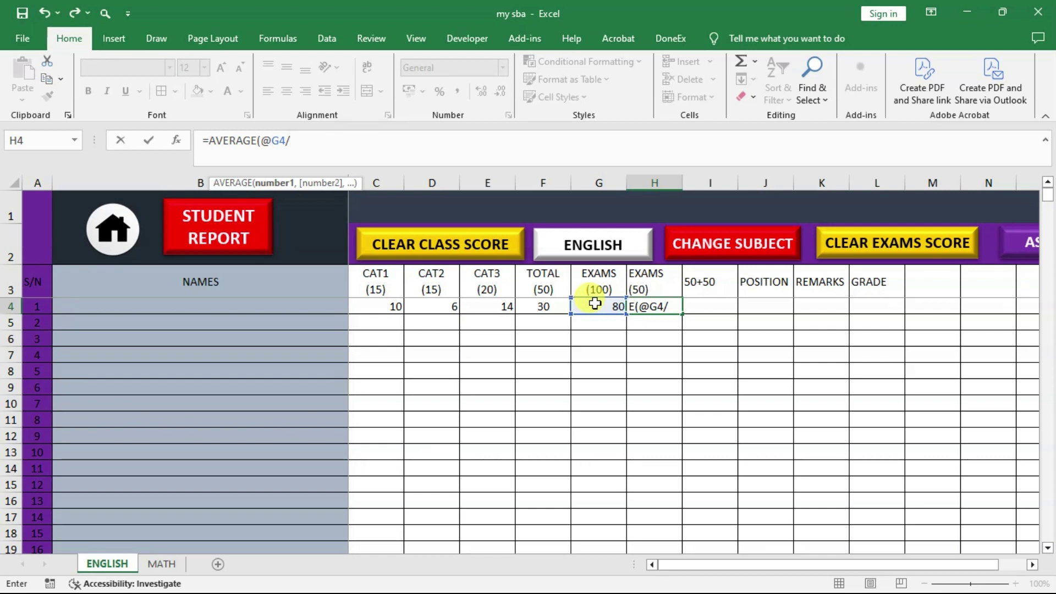
pyautogui.write('100')
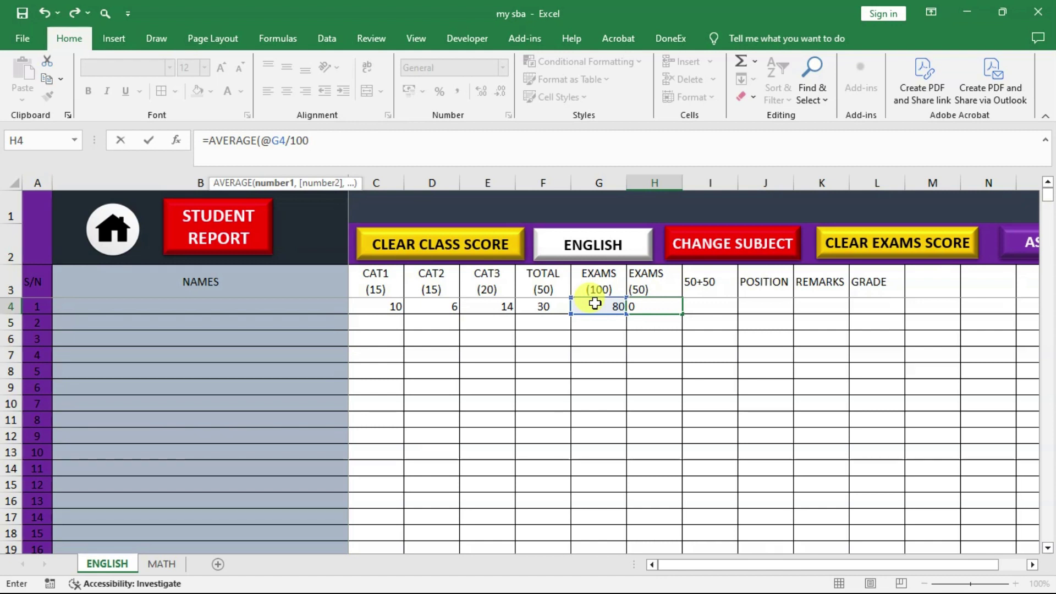
pyautogui.write('50)')
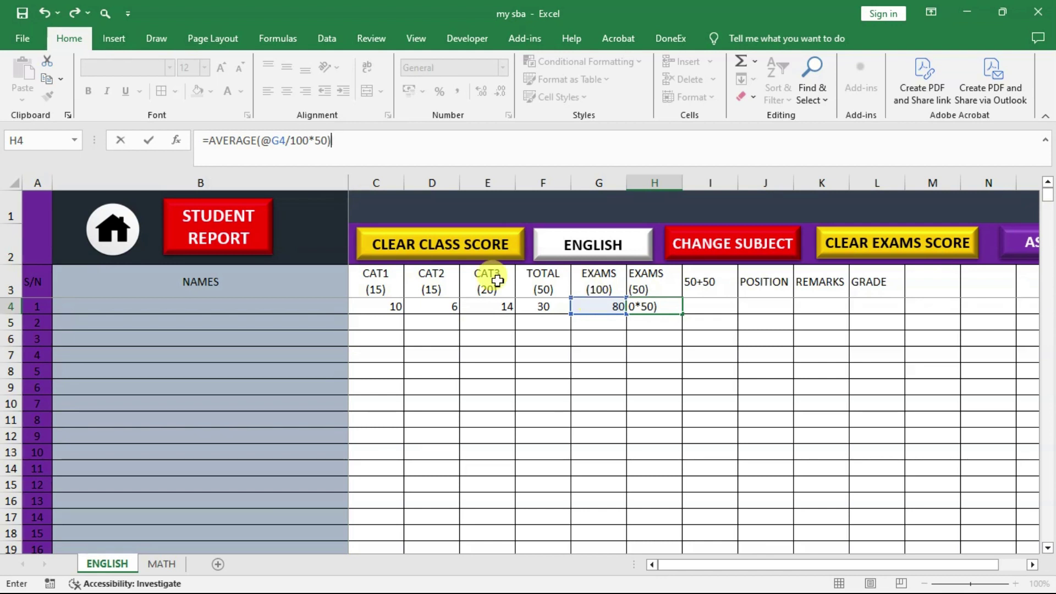
# - Change the G4 reference in the H4 formula to the column-absolute range $G4:$G4 and commit =AVERAGE(@$G4:$G4/100*50)
pyautogui.click(275, 148)
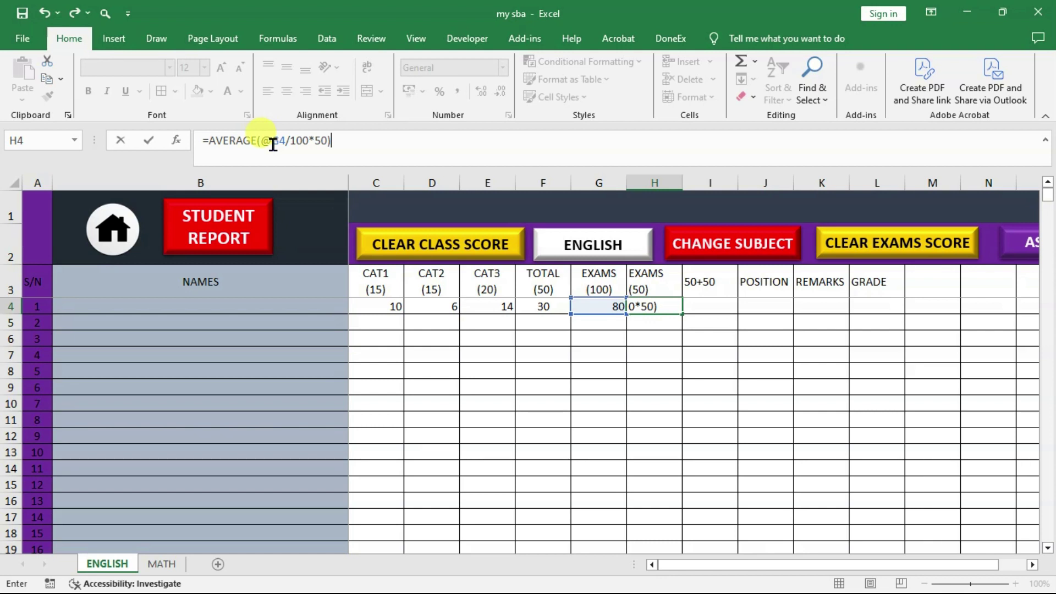
pyautogui.click(272, 142)
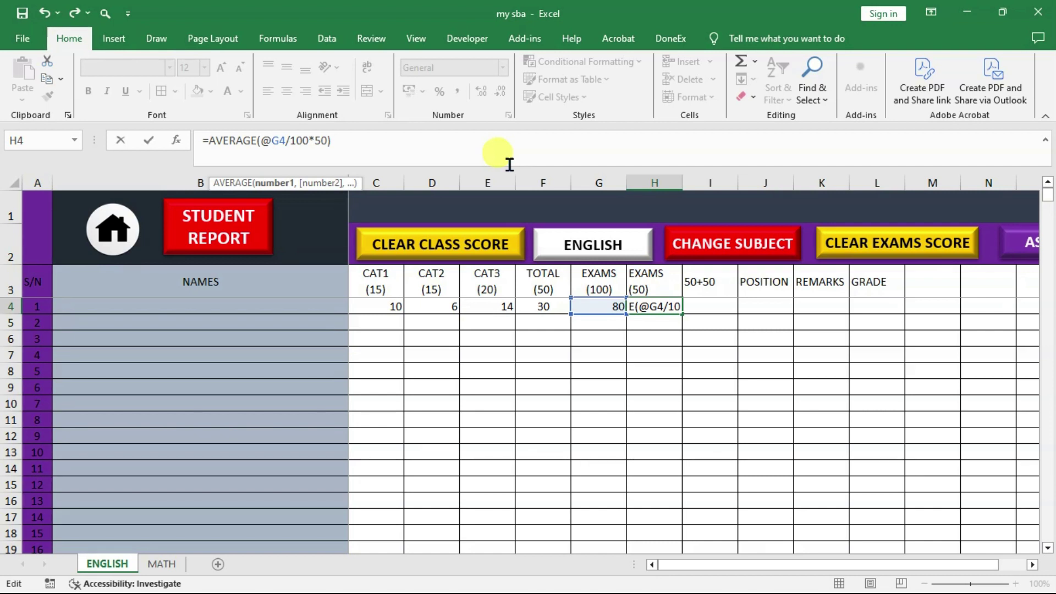
pyautogui.write('$')
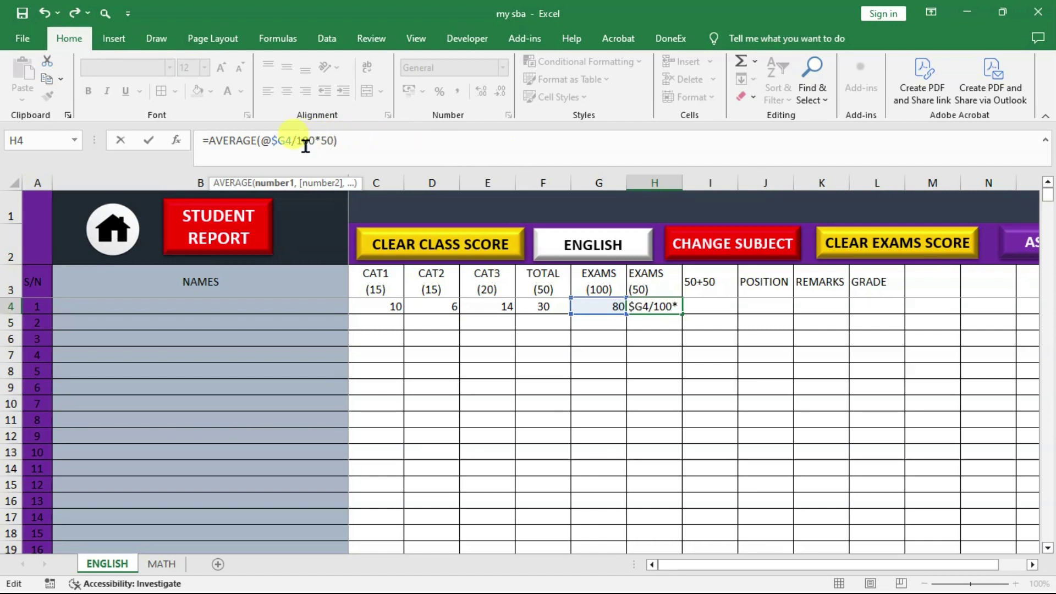
pyautogui.press('Right')
pyautogui.press('Right')
pyautogui.write(':')
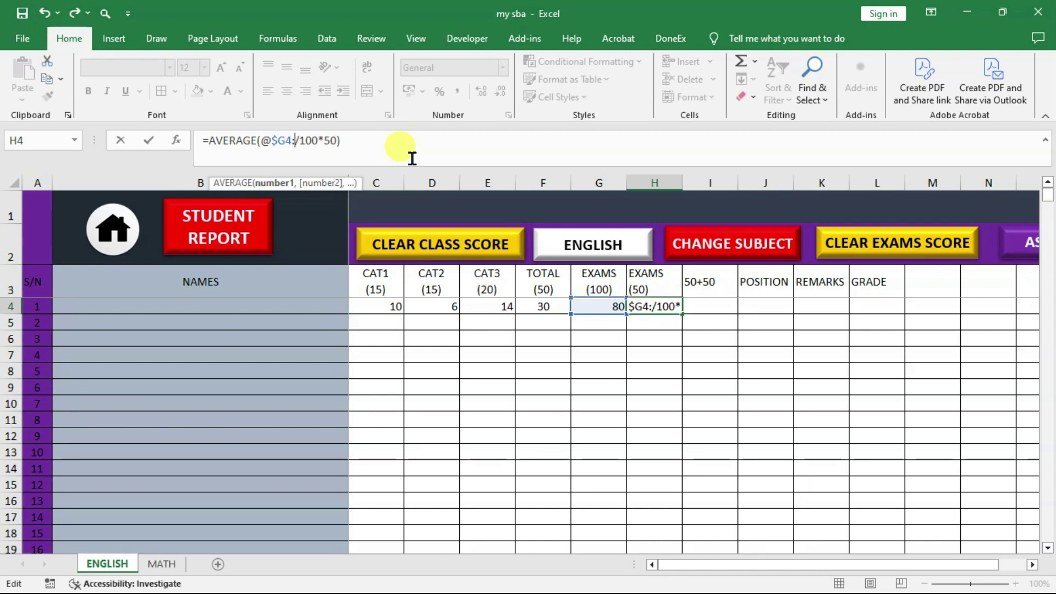
pyautogui.write('G4')
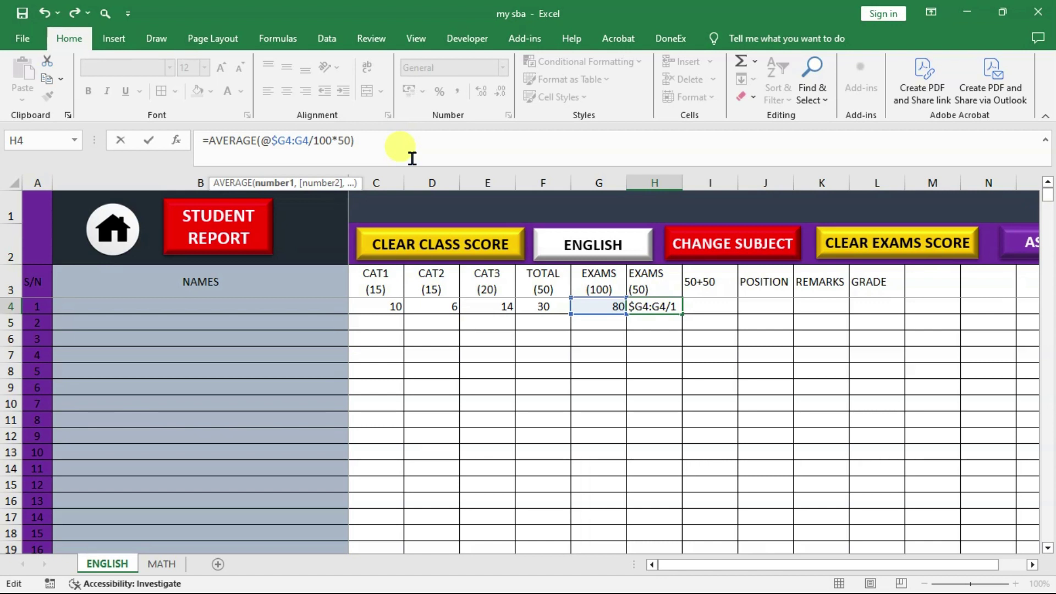
pyautogui.write('$')
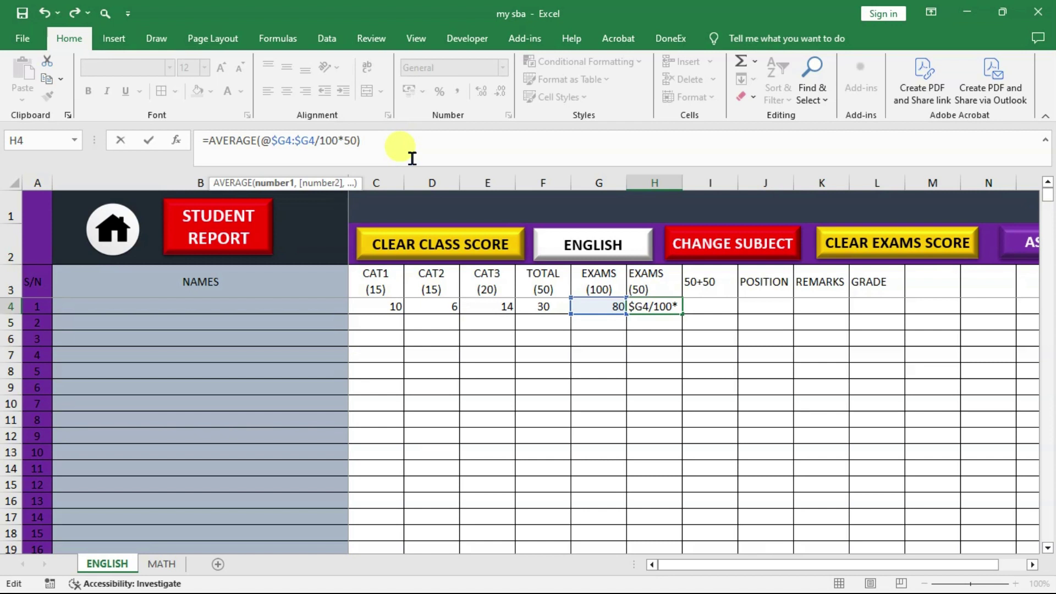
pyautogui.press('Return')
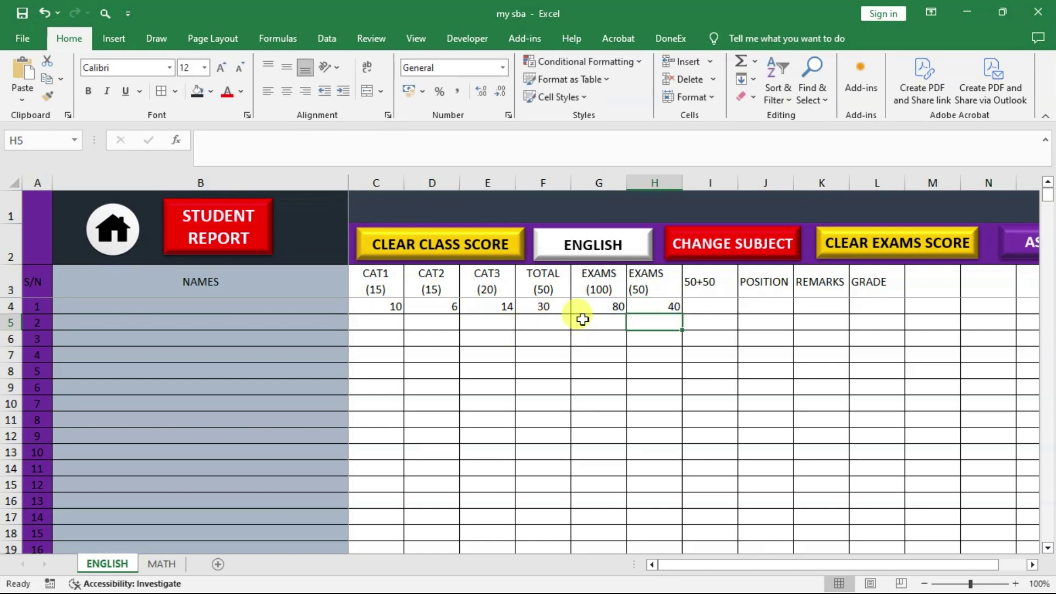
pyautogui.click(602, 307)
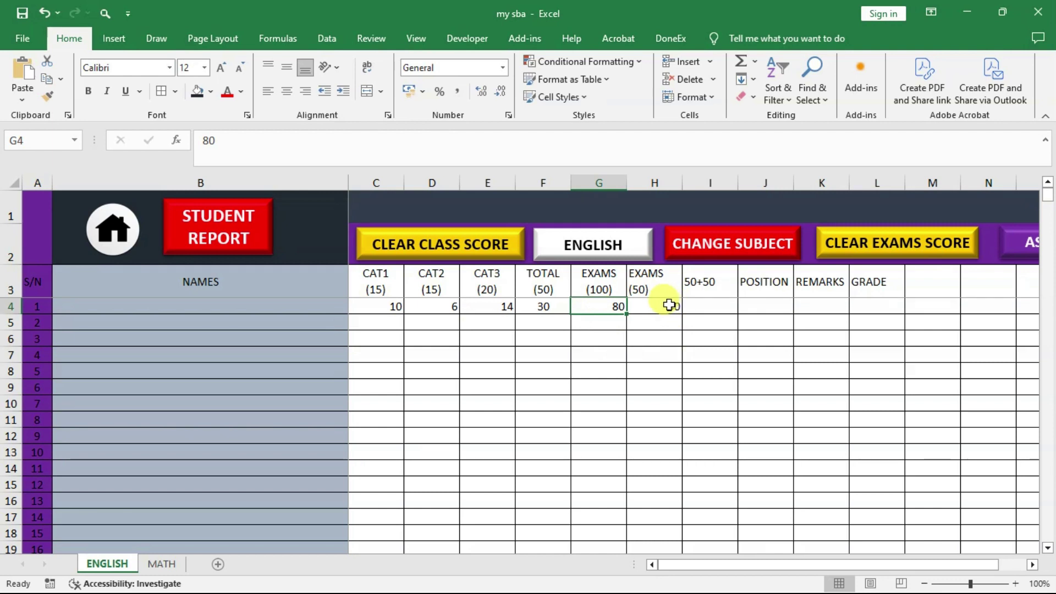
pyautogui.click(666, 305)
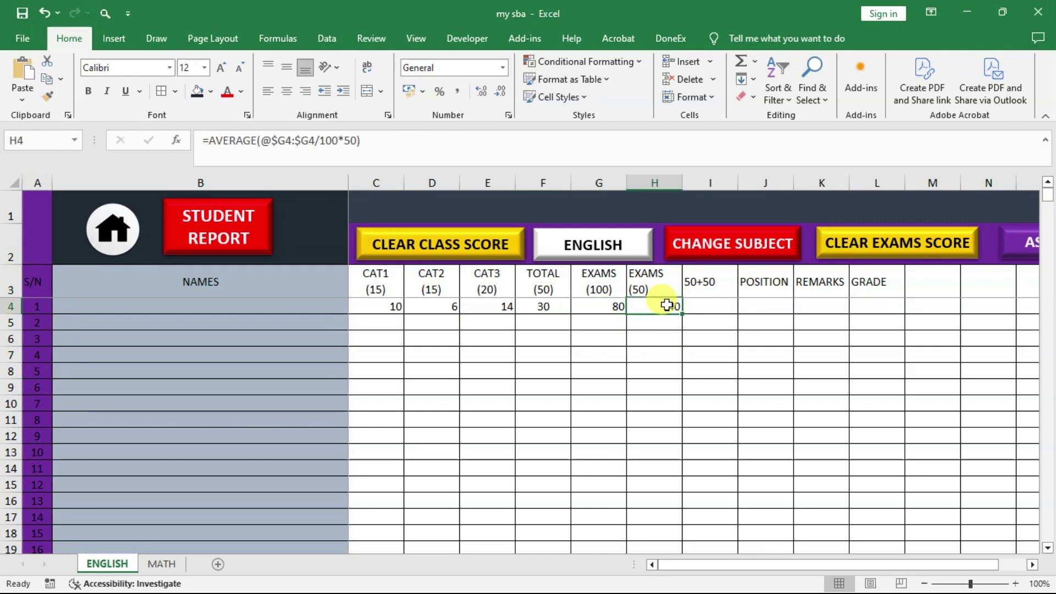
pyautogui.click(582, 343)
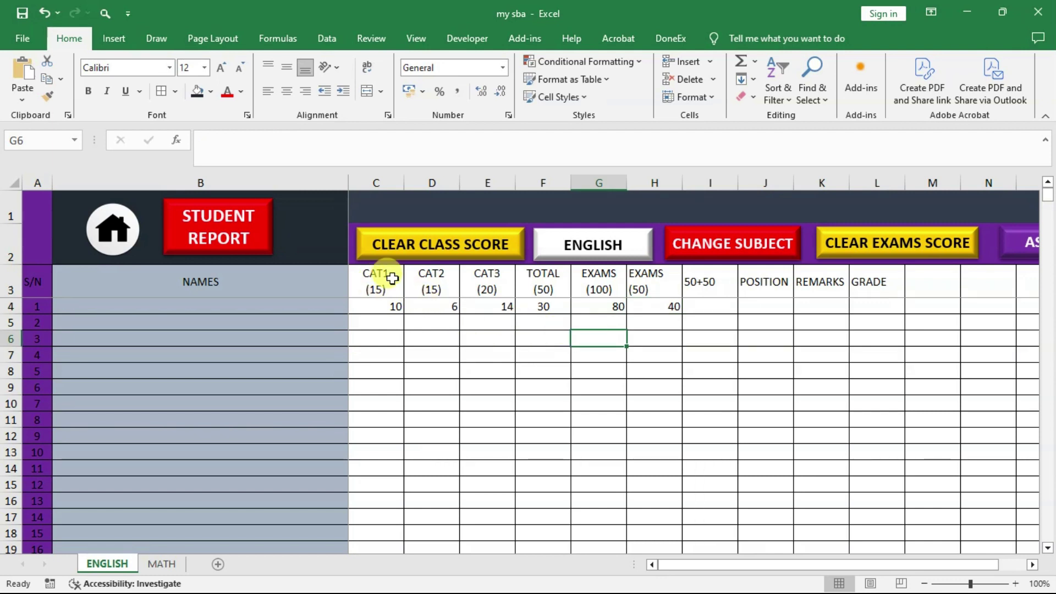
pyautogui.click(543, 289)
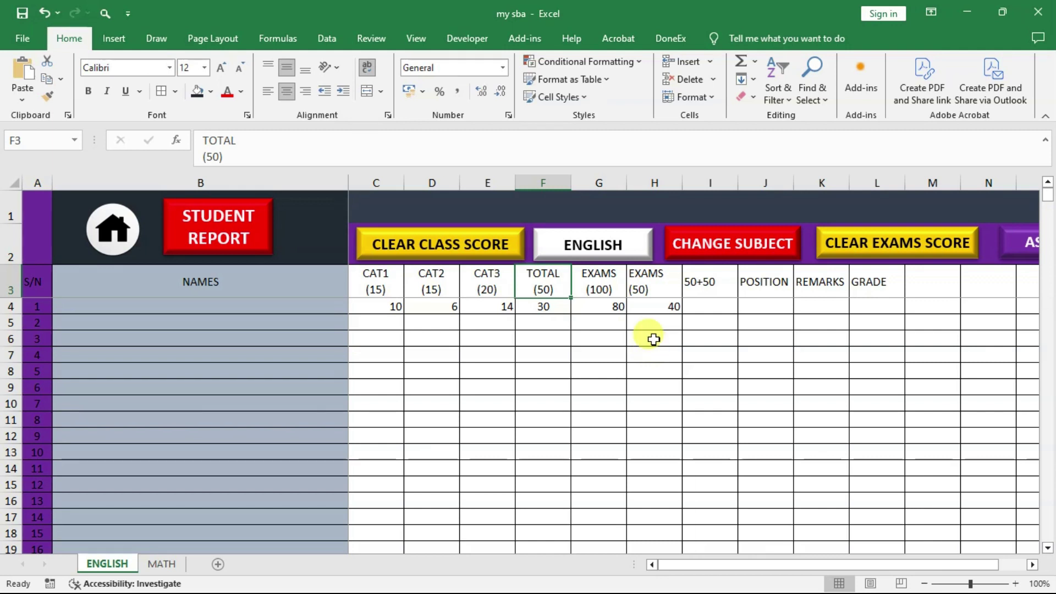
# - Examine the first student's EXAMS (50) formula in H4 and the TOTAL (50) formula in F4 that feed the 50+50 column
pyautogui.click(652, 306)
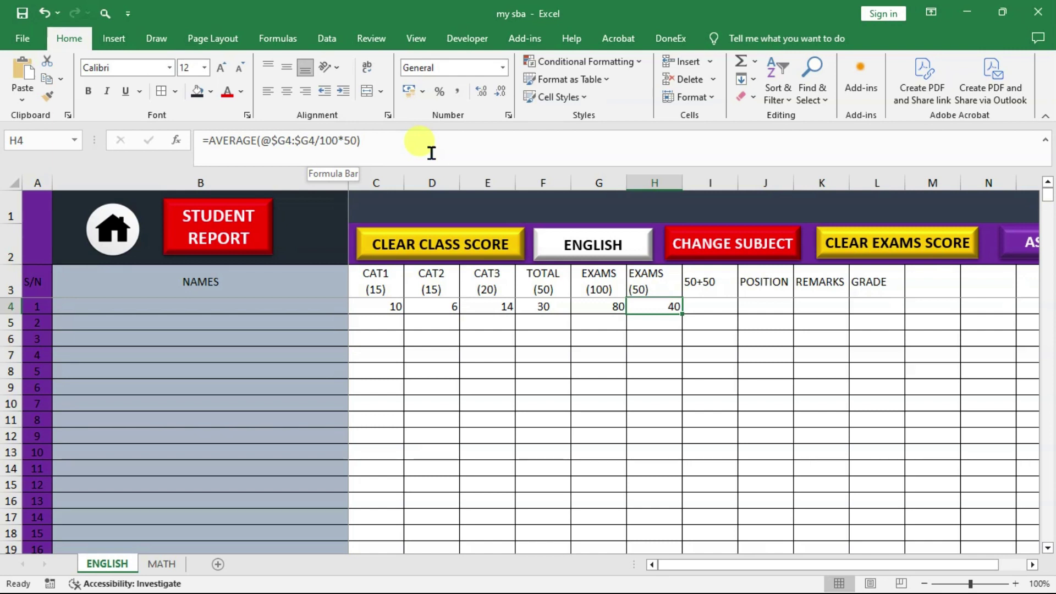
pyautogui.click(526, 143)
pyautogui.press('Return')
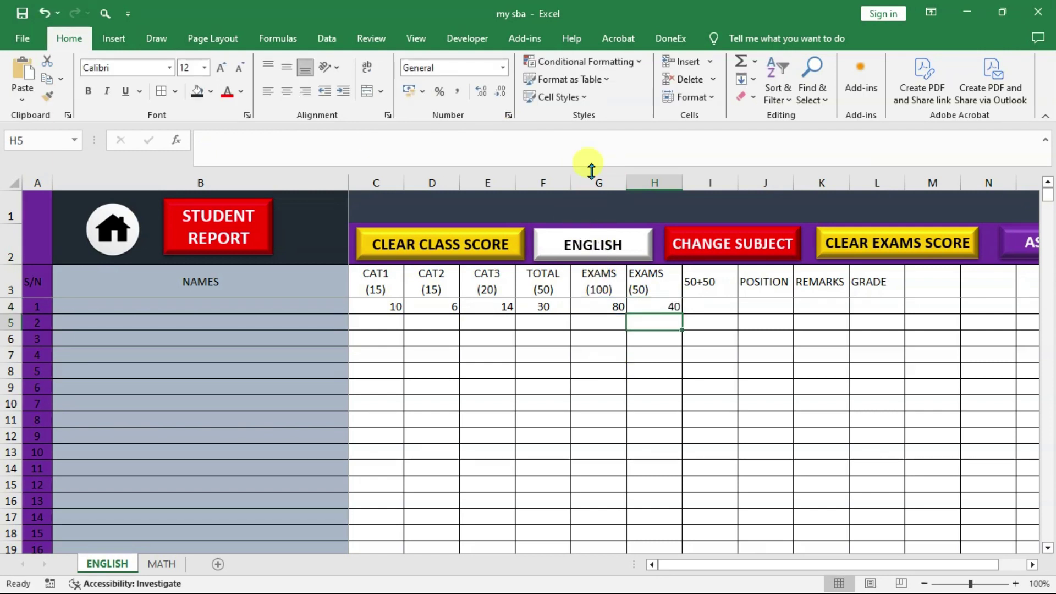
pyautogui.click(540, 289)
pyautogui.click(591, 282)
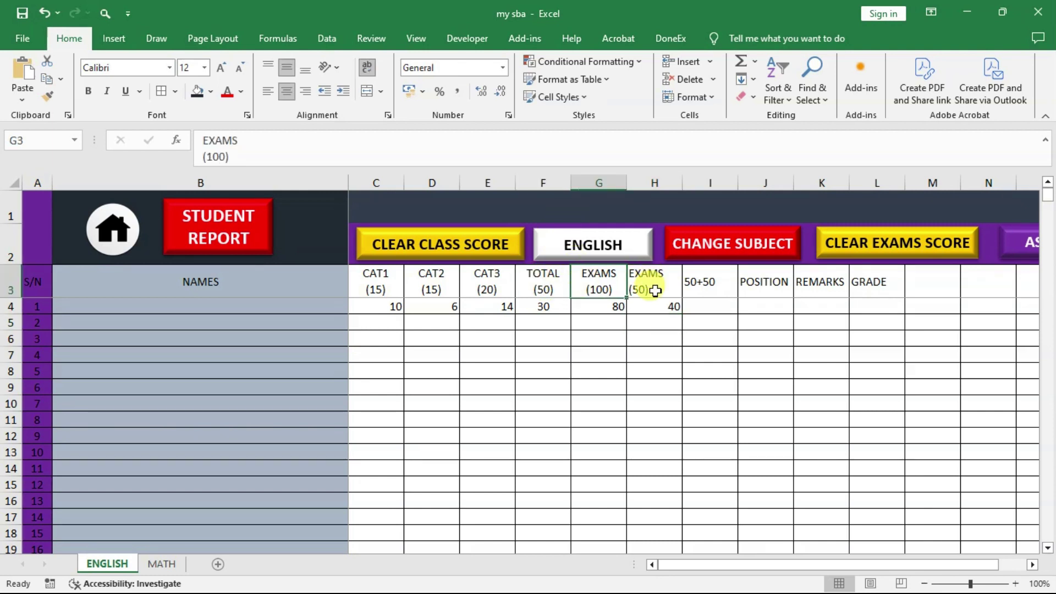
pyautogui.click(725, 310)
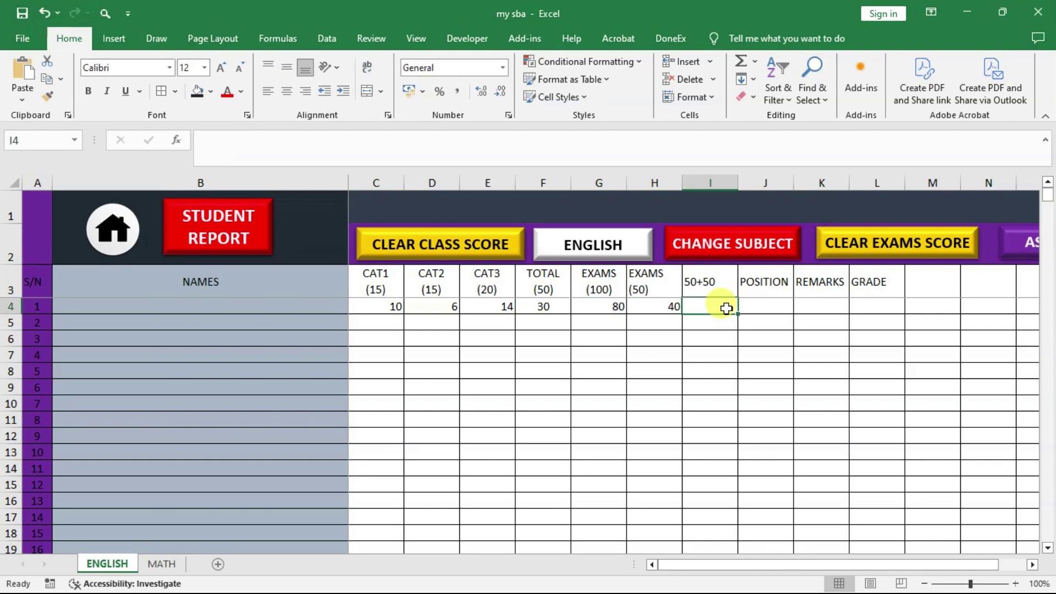
pyautogui.click(545, 304)
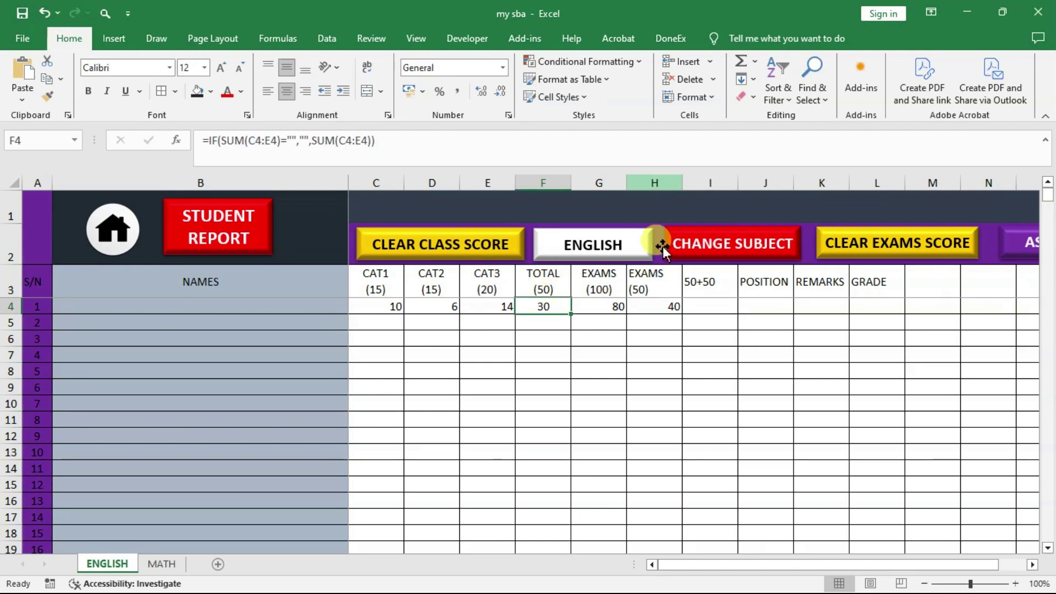
pyautogui.click(655, 302)
pyautogui.click(598, 311)
pyautogui.click(659, 306)
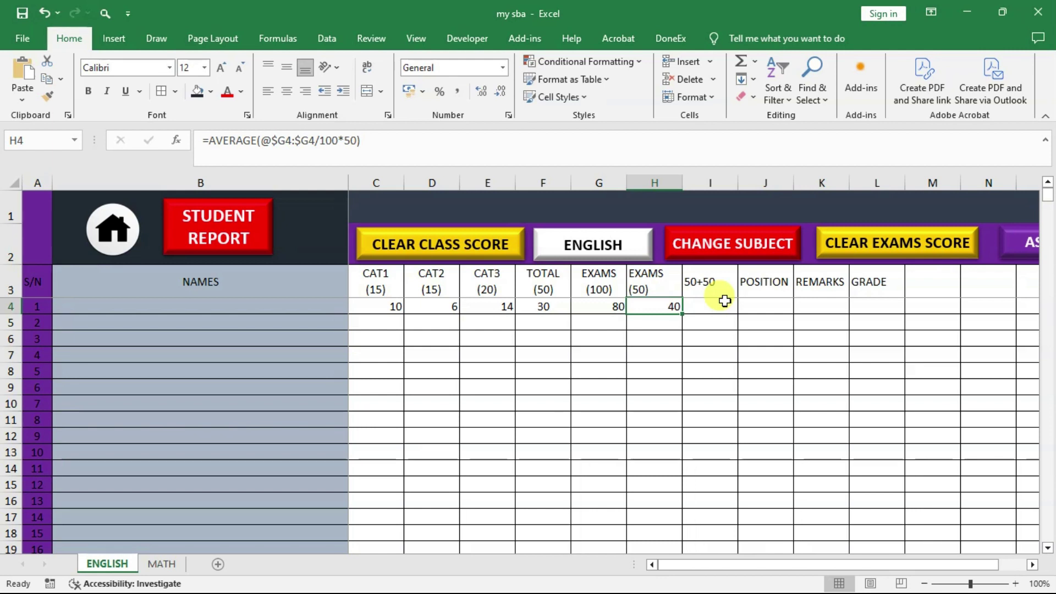
pyautogui.click(552, 307)
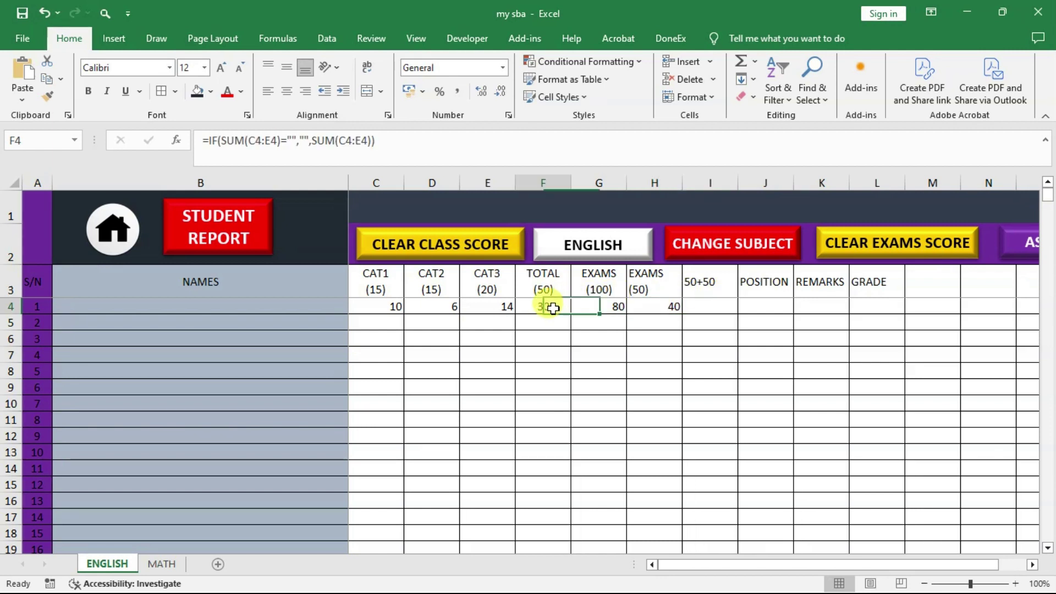
# - Begin the first student's 50+50 formula in I4 with a blank test on the TOTAL cell: =IF(ISBLANK(F4),""
pyautogui.click(714, 309)
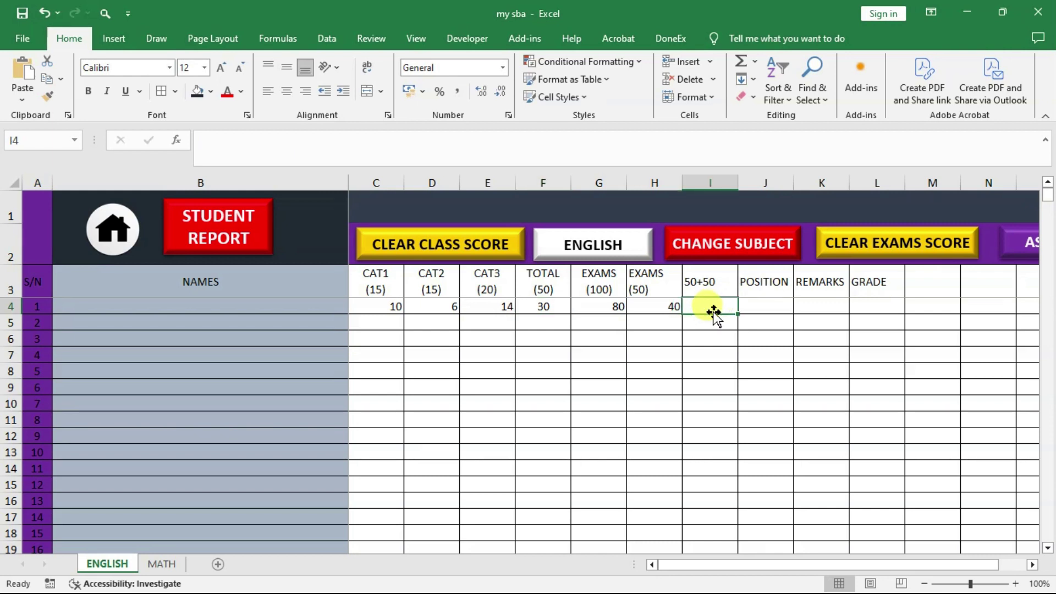
pyautogui.click(719, 147)
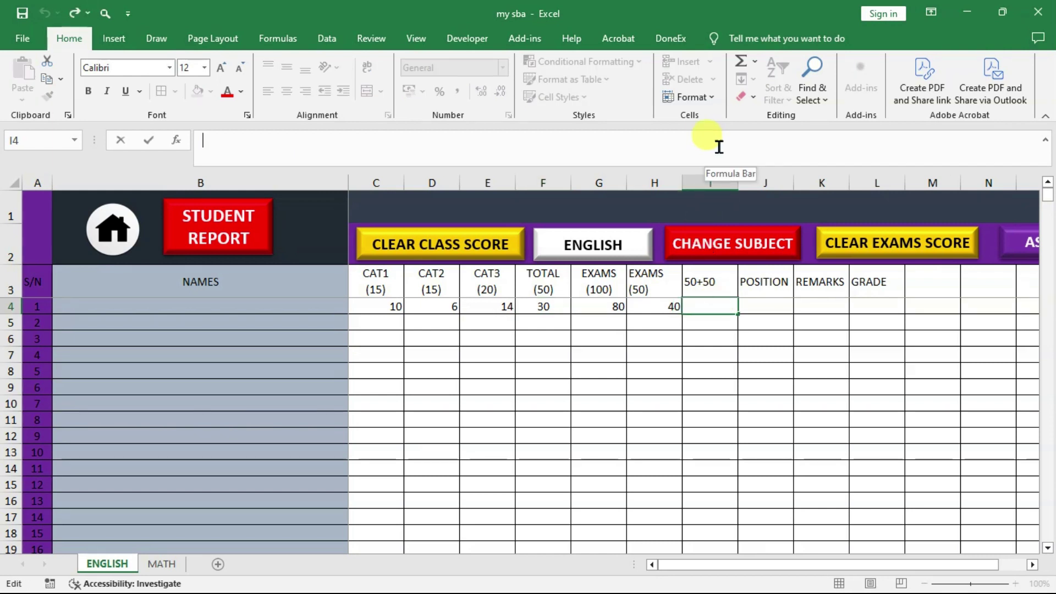
pyautogui.write('=')
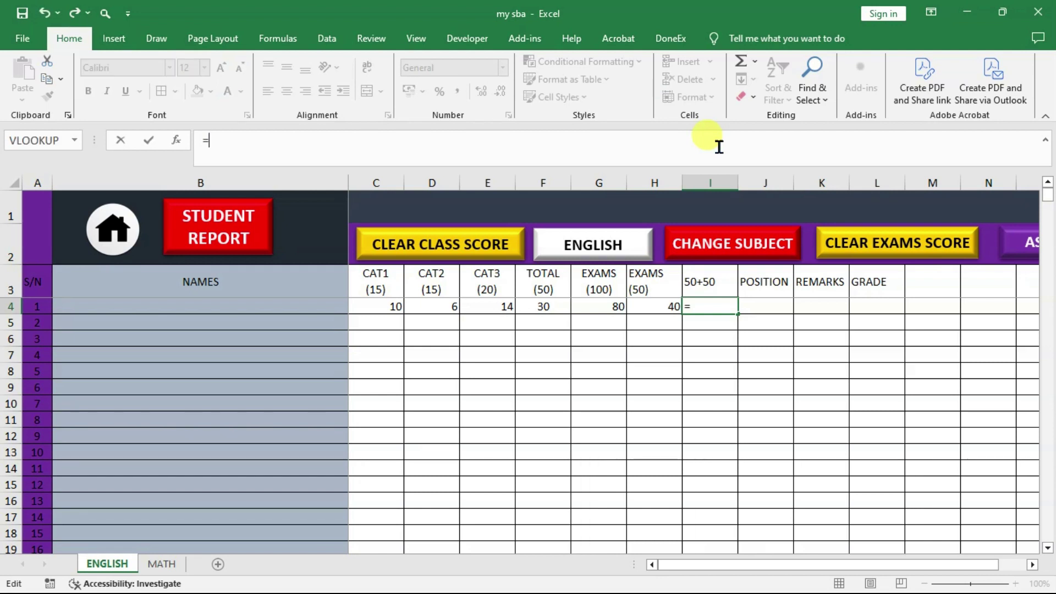
pyautogui.write('IF')
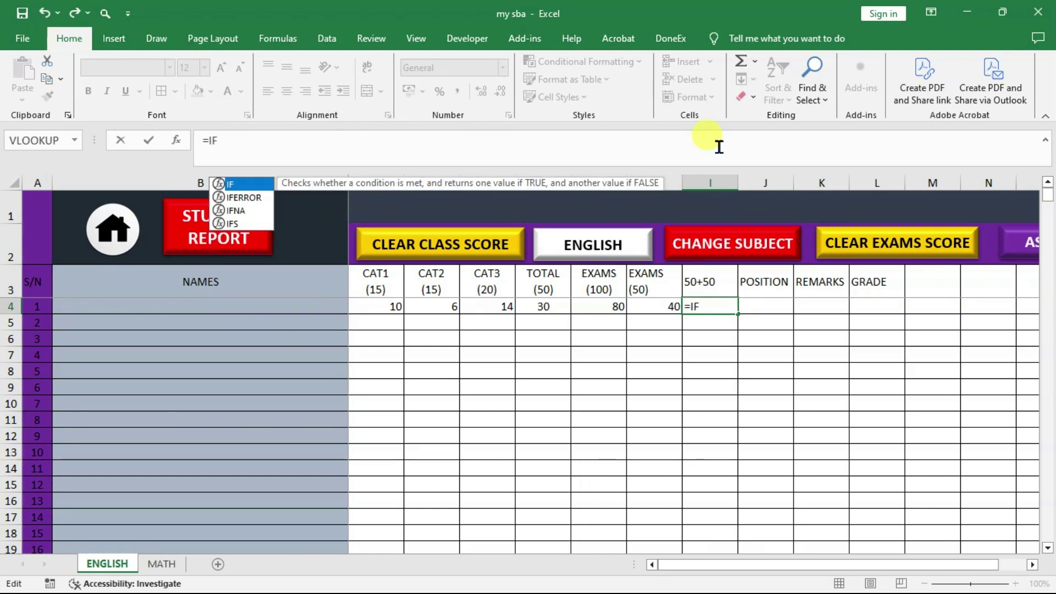
pyautogui.write('(')
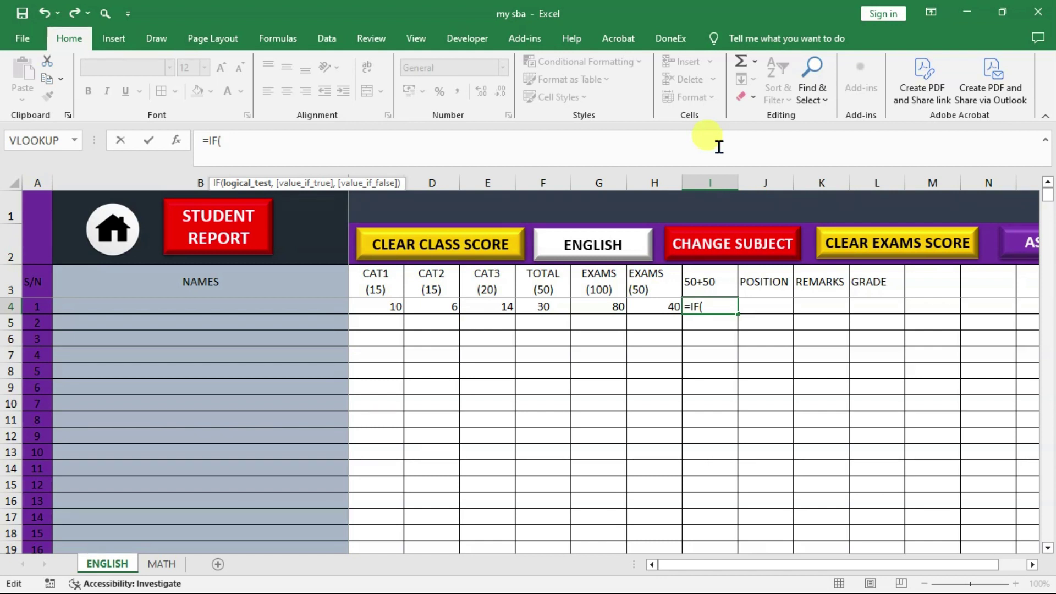
pyautogui.write('IS')
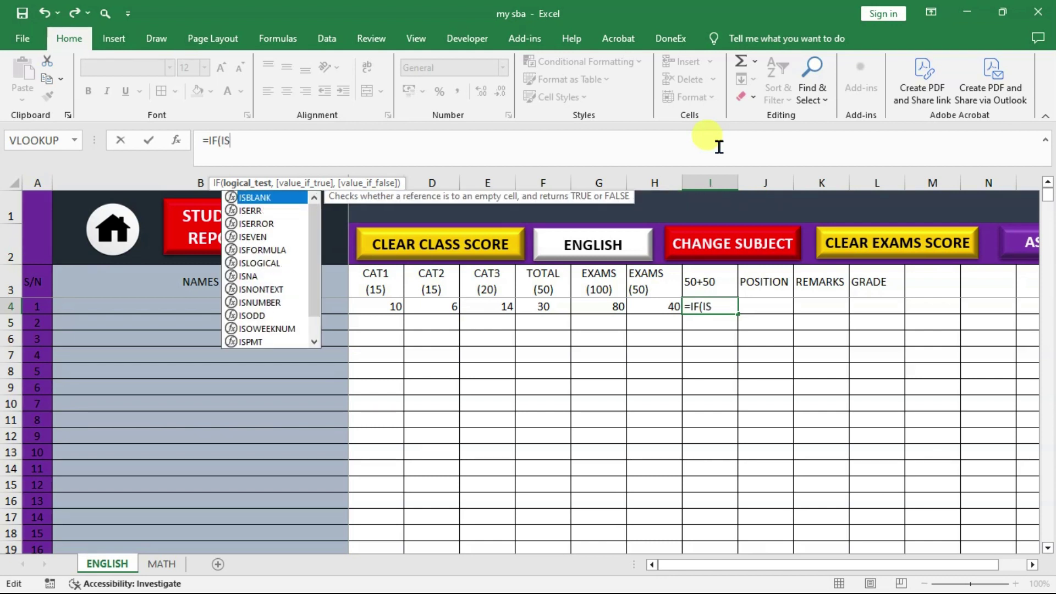
pyautogui.doubleClick(289, 197)
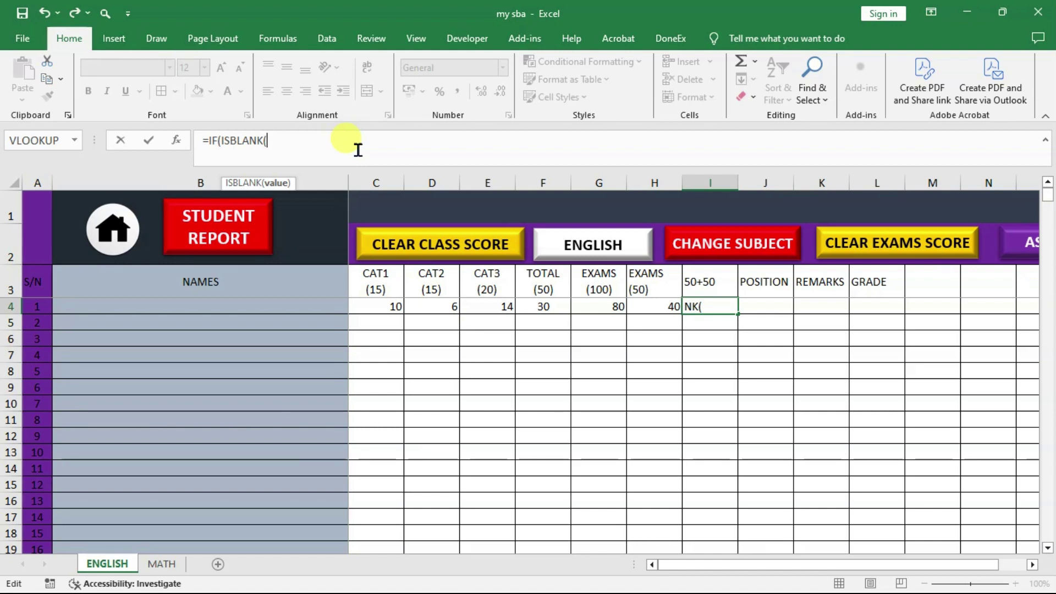
pyautogui.click(554, 308)
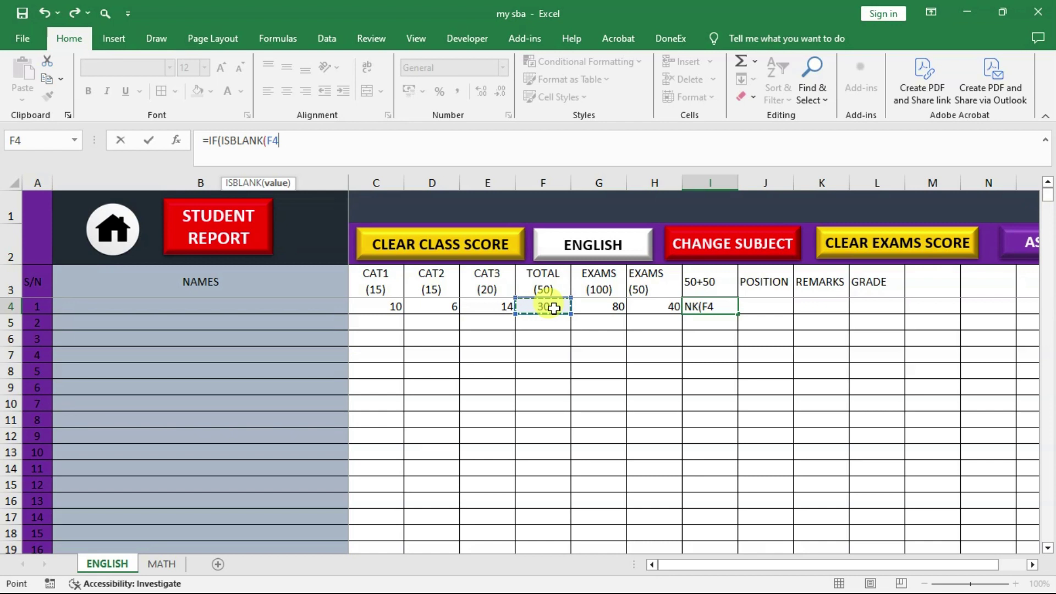
pyautogui.write('),')
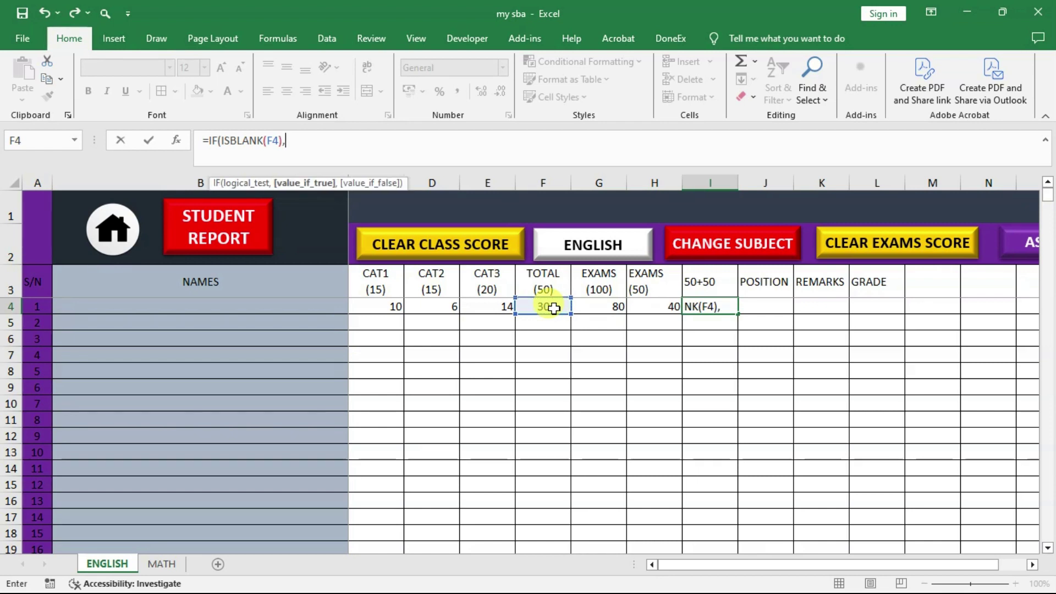
pyautogui.write('""')
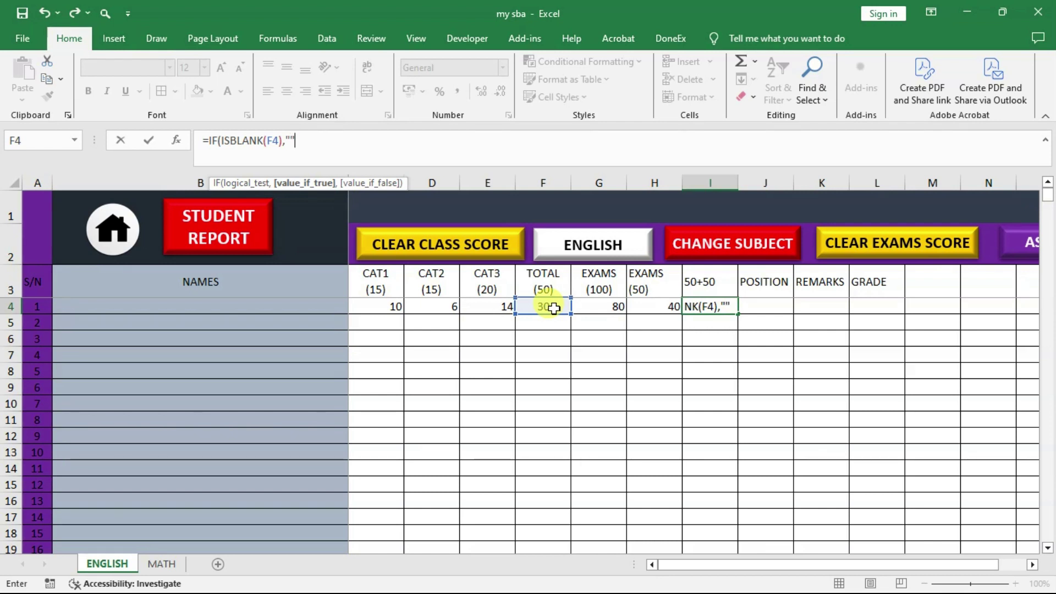
# - Complete the I4 formula with the sum of TOTAL and EXAMS (50) and commit =IF(ISBLANK(F4),"",(F4+H4))
pyautogui.write(',(')
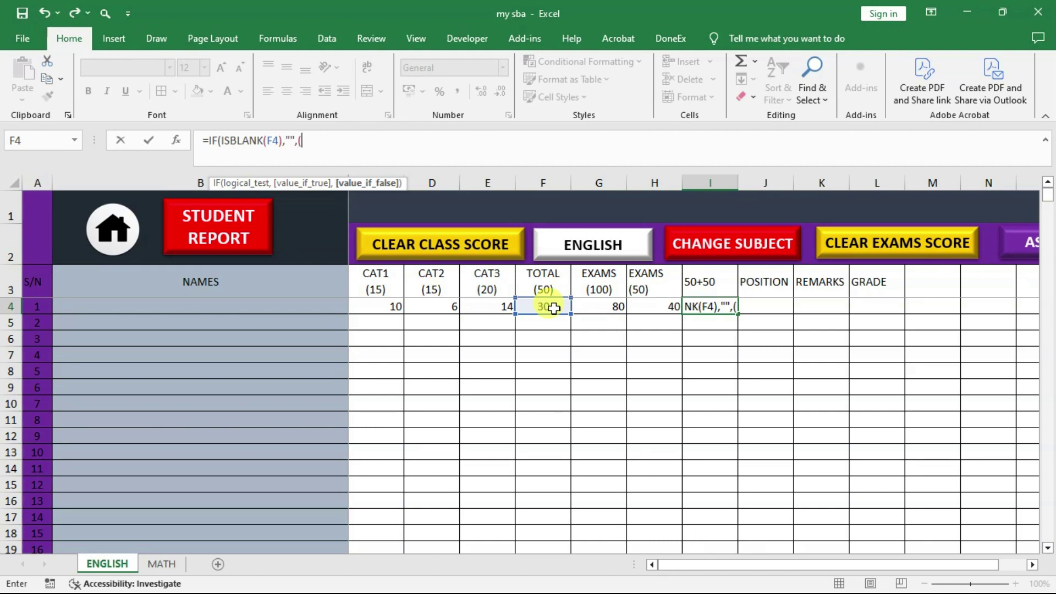
pyautogui.click(551, 306)
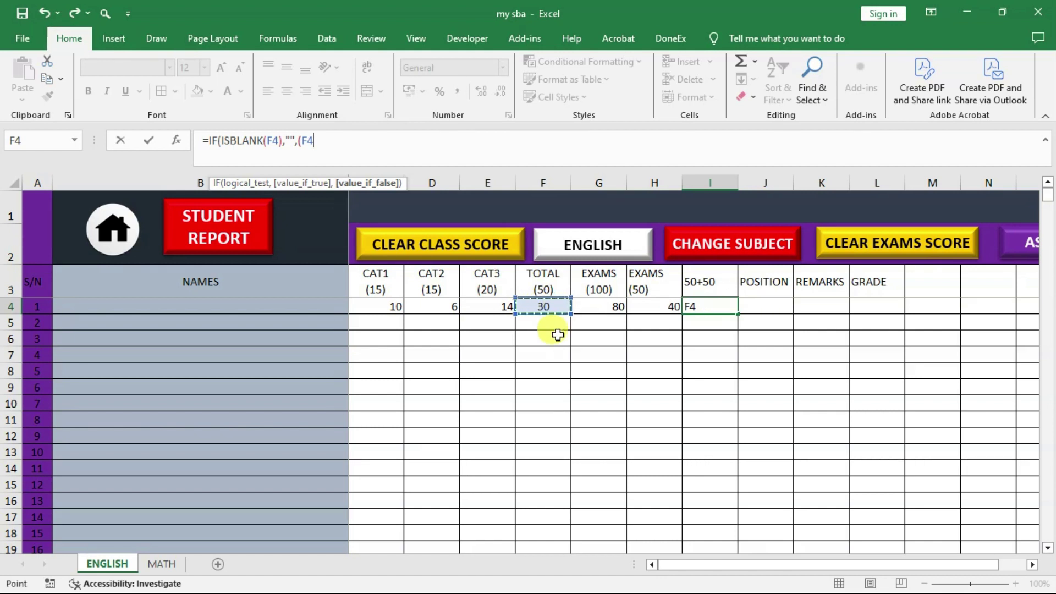
pyautogui.write('+')
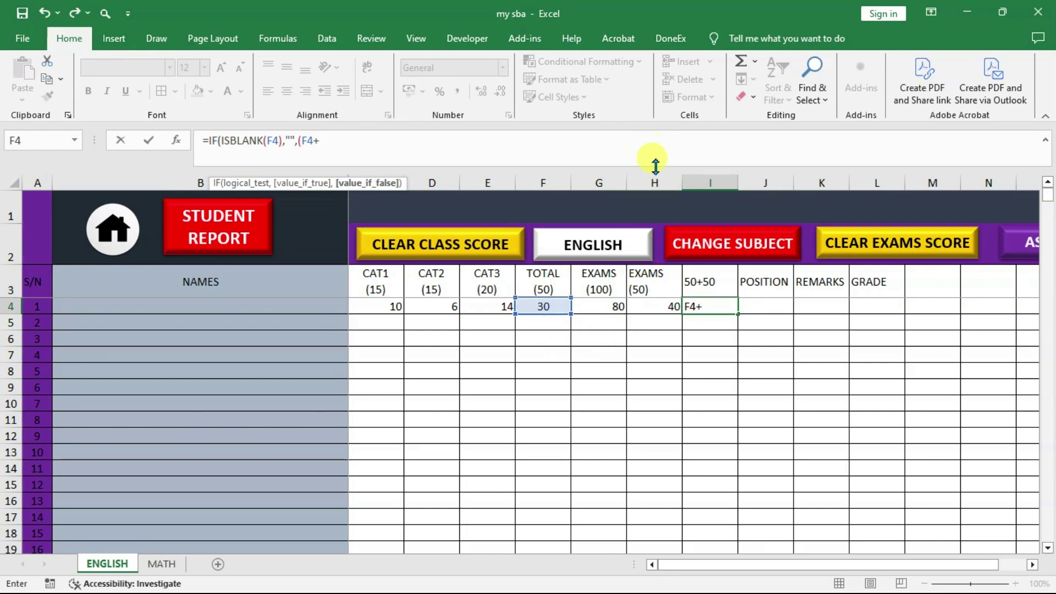
pyautogui.click(656, 309)
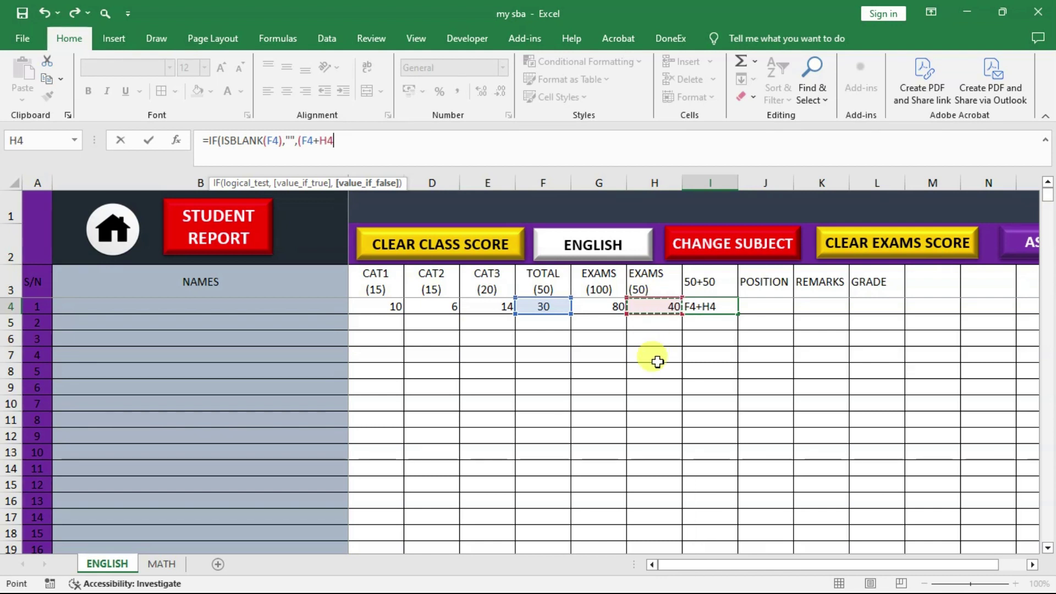
pyautogui.write(')')
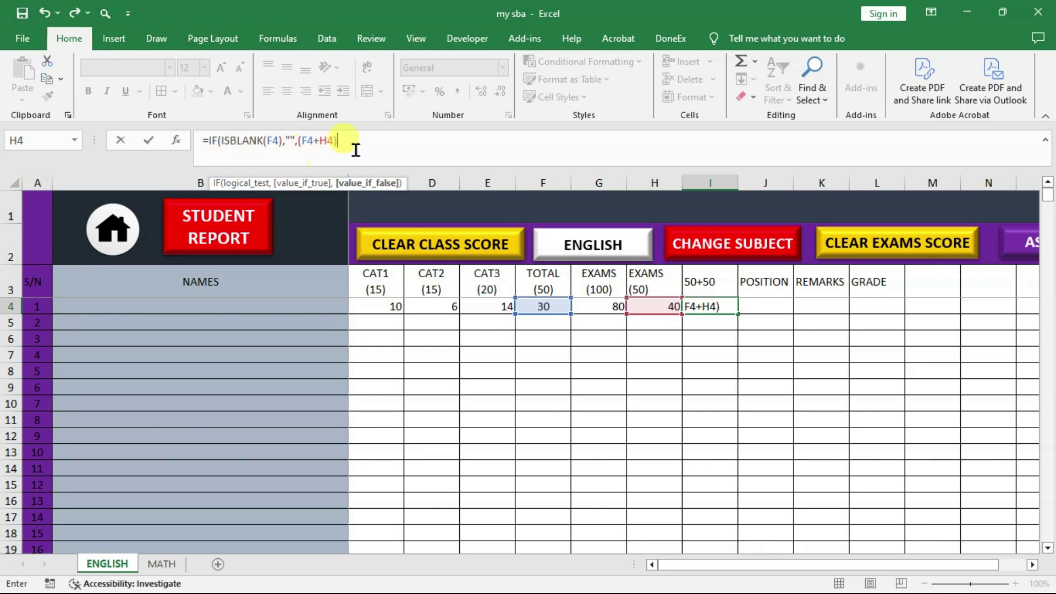
pyautogui.write(')')
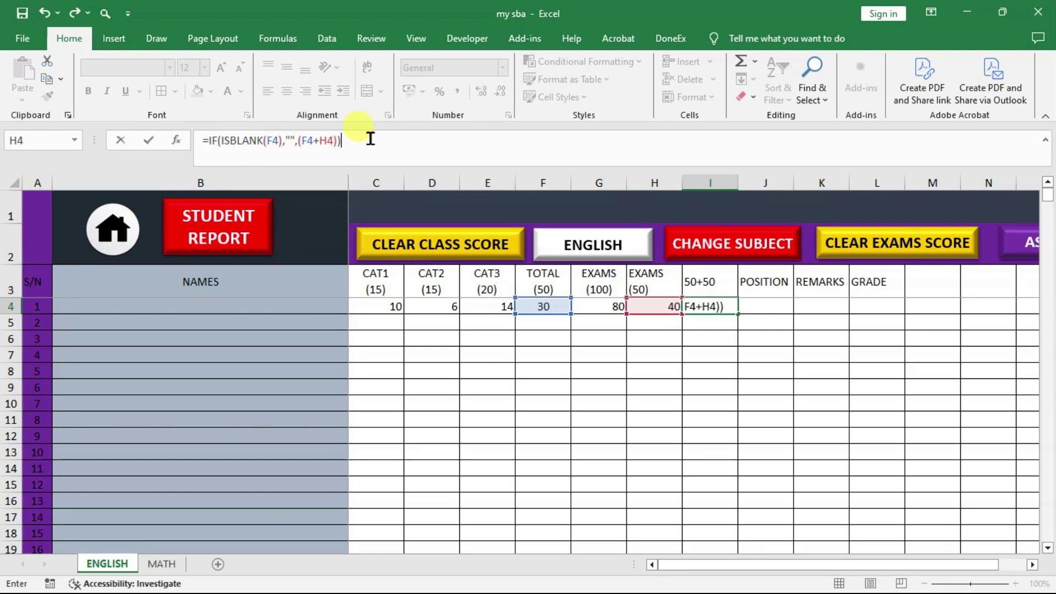
pyautogui.press('Return')
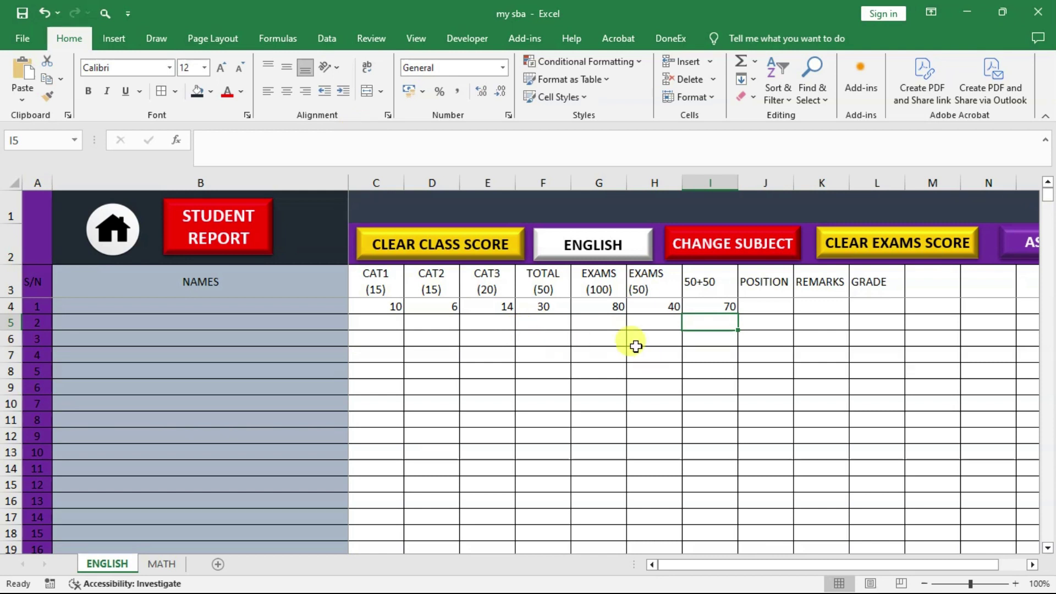
pyautogui.click(544, 307)
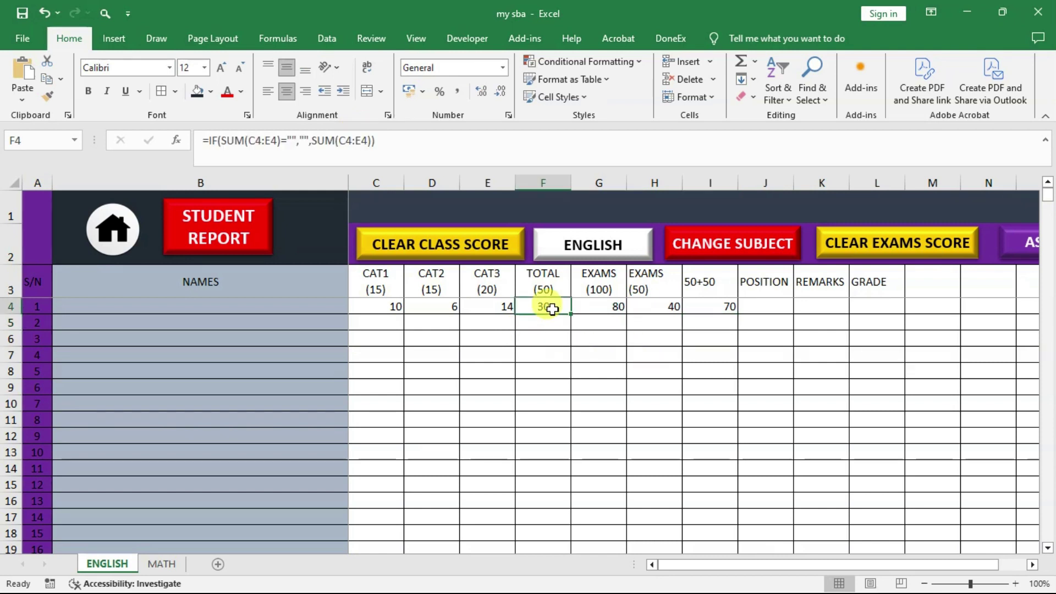
pyautogui.click(668, 306)
pyautogui.click(719, 306)
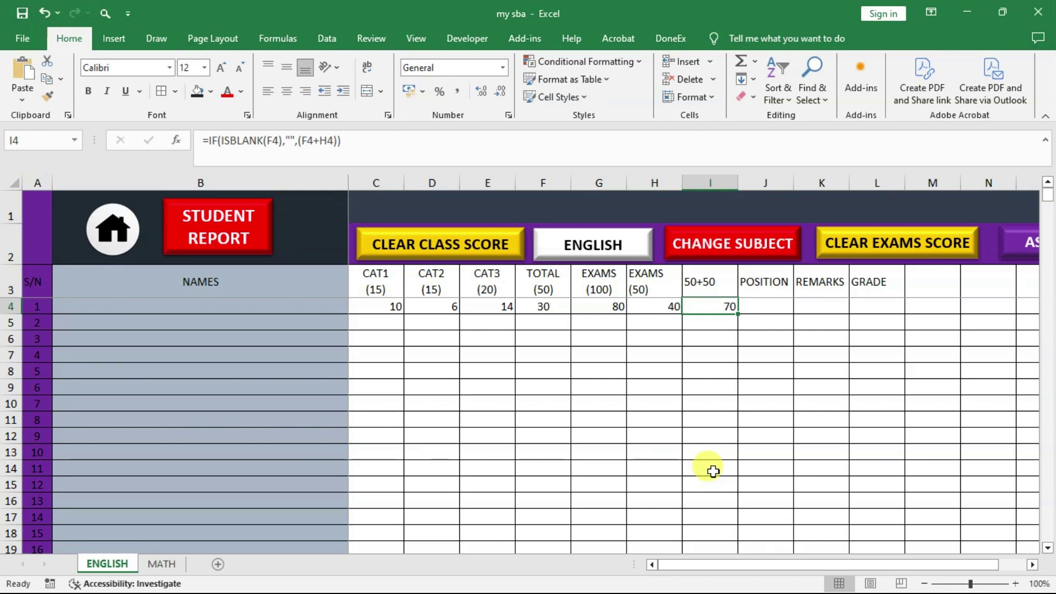
# - Select the first student's POSITION cell J4
pyautogui.click(784, 304)
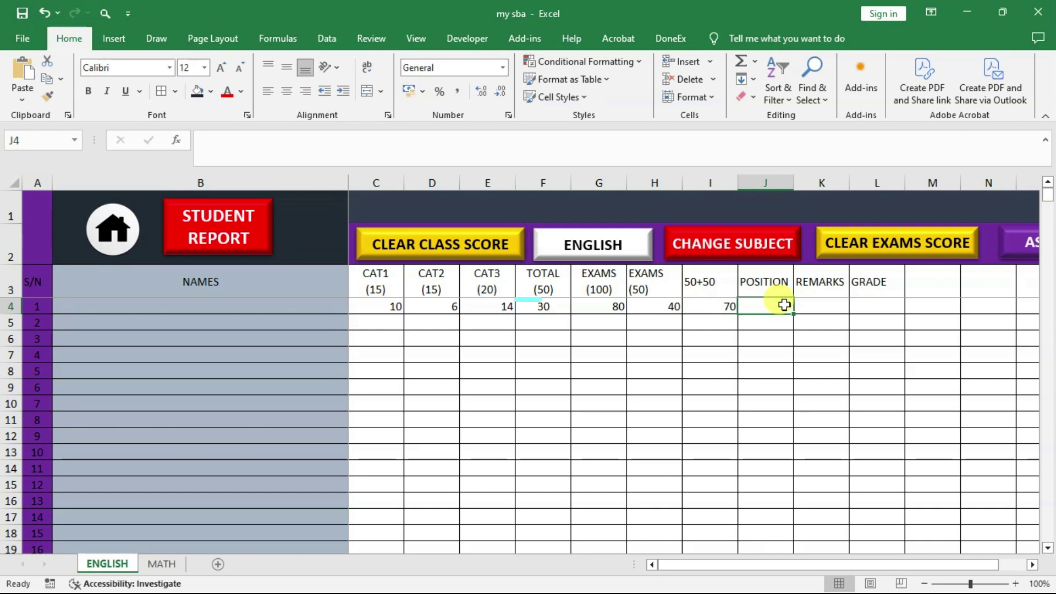